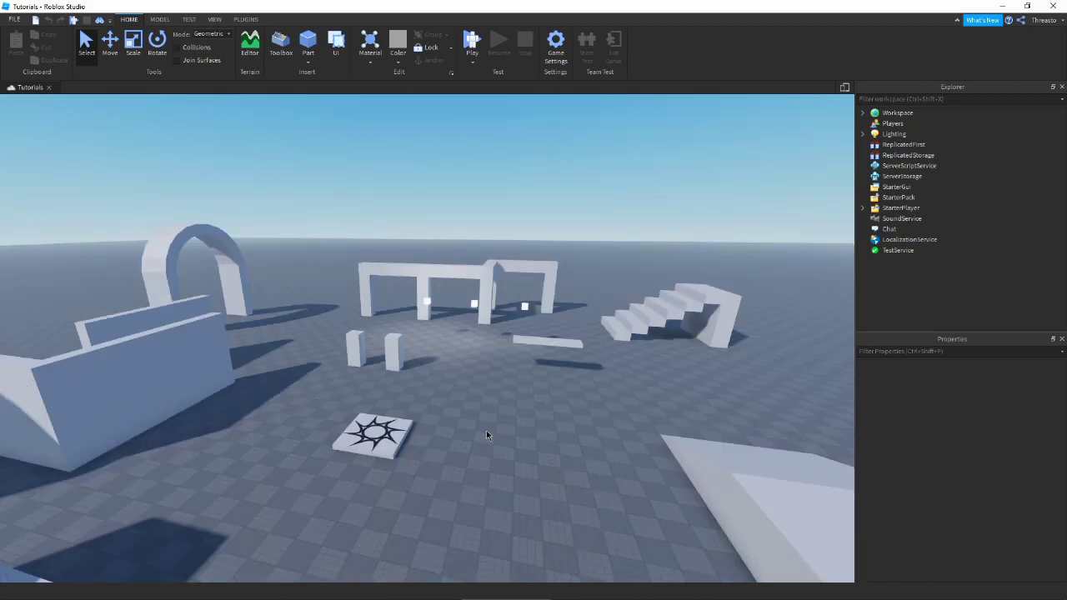
Look over the map's arch, ramps, gateways, stairs and floating plank from several angles and distances.
{"action": "key", "text": "w"}
{"action": "right_click_drag", "start_coordinate": [488, 432], "coordinate": [487, 432]}
{"action": "scroll", "coordinate": [487, 430], "scroll_direction": "down", "scroll_amount": 10}
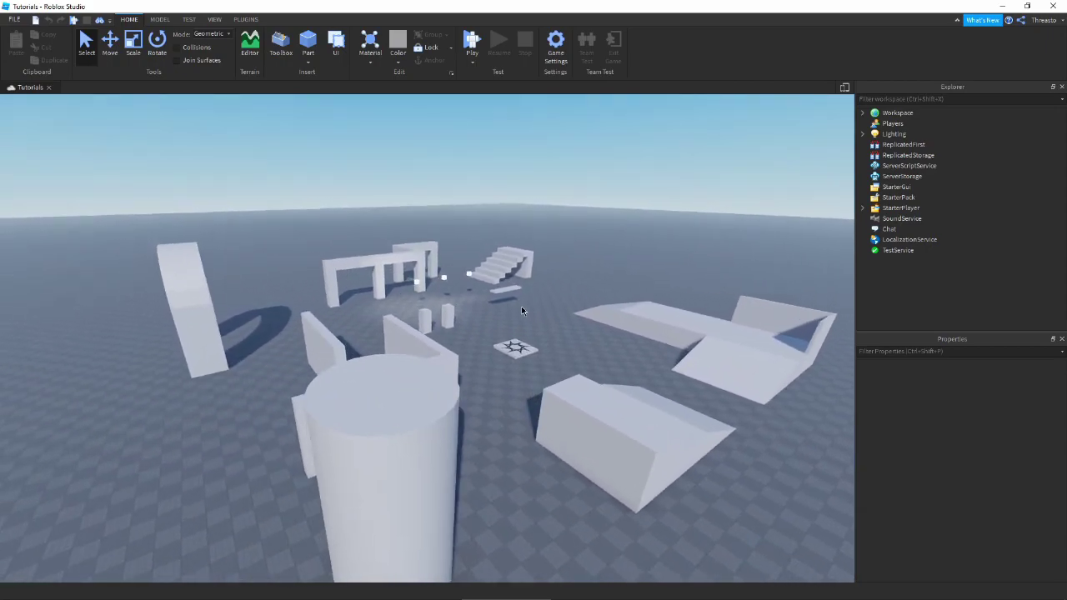
{"action": "scroll", "coordinate": [551, 289], "scroll_direction": "up", "scroll_amount": 6}
{"action": "right_click_drag", "start_coordinate": [553, 288], "coordinate": [552, 289]}
{"action": "scroll", "coordinate": [543, 294], "scroll_direction": "down", "scroll_amount": 6}
{"action": "scroll", "coordinate": [456, 327], "scroll_direction": "down", "scroll_amount": 3}
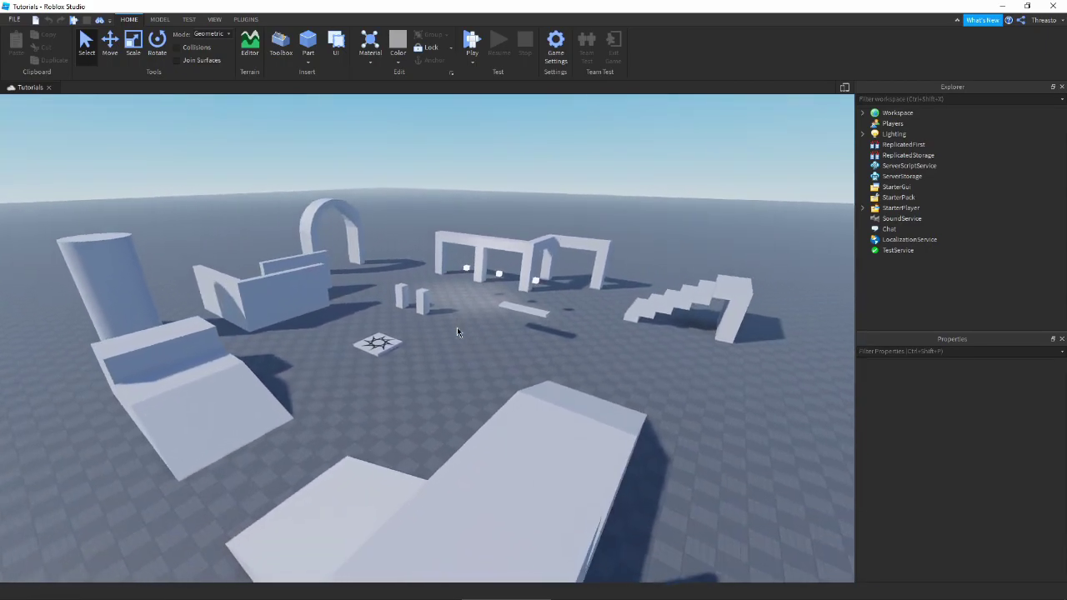
{"action": "scroll", "coordinate": [457, 328], "scroll_direction": "up", "scroll_amount": 6}
{"action": "right_click_drag", "start_coordinate": [446, 342], "coordinate": [460, 341]}
{"action": "scroll", "coordinate": [460, 341], "scroll_direction": "down", "scroll_amount": 5}
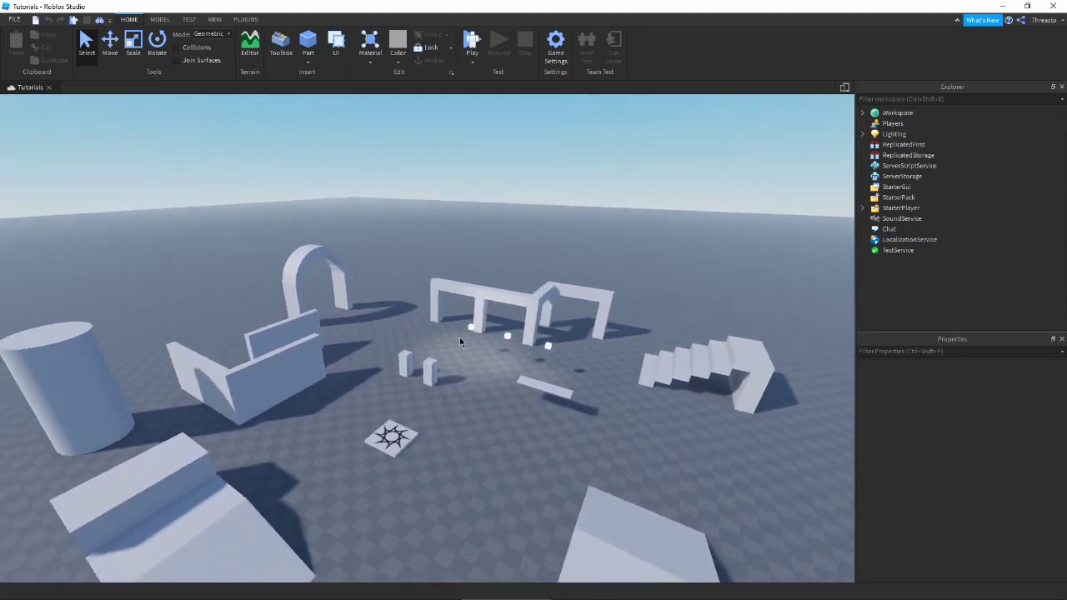
{"action": "scroll", "coordinate": [460, 342], "scroll_direction": "up", "scroll_amount": 2}
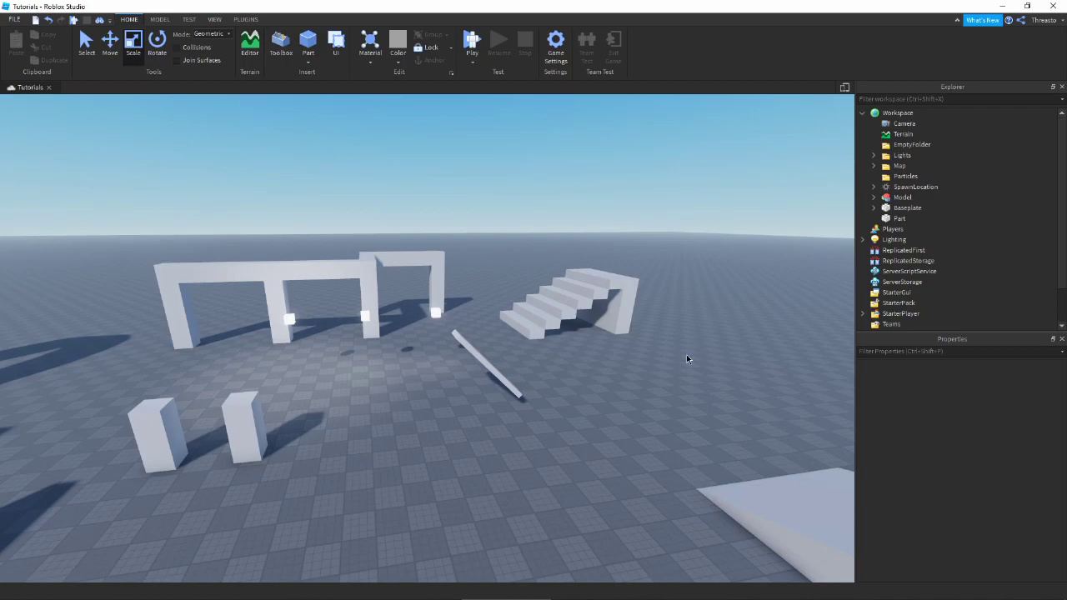
Try moving the tilted plank along one of its own local axes, and undo the move.
{"action": "scroll", "coordinate": [686, 355], "scroll_direction": "up", "scroll_amount": 5}
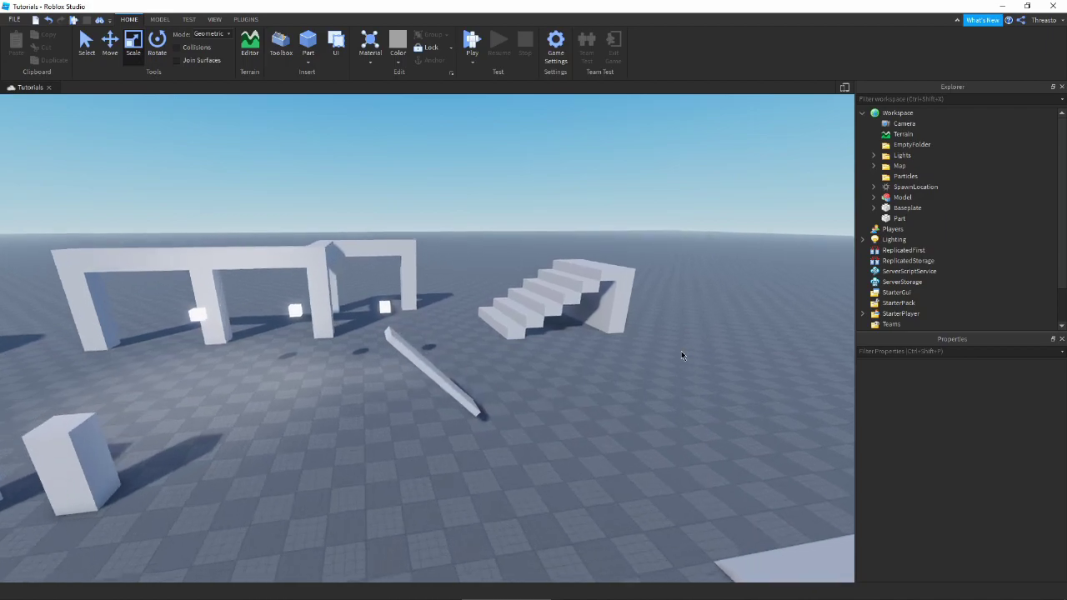
{"action": "right_click_drag", "start_coordinate": [681, 351], "coordinate": [681, 351]}
{"action": "left_click", "coordinate": [462, 389]}
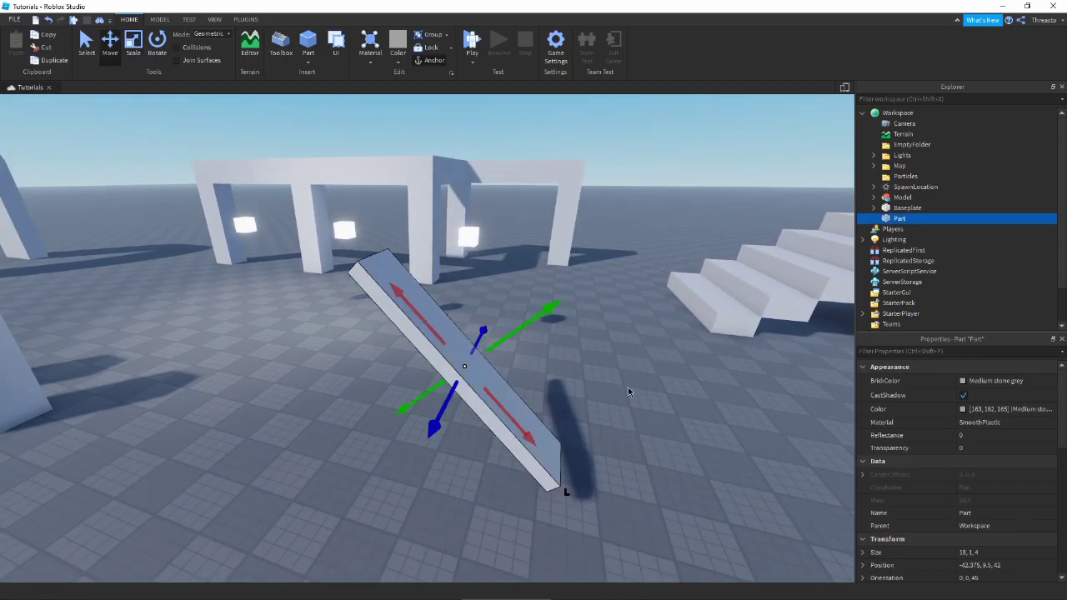
{"action": "right_click_drag", "start_coordinate": [561, 371], "coordinate": [561, 371]}
{"action": "right_click_drag", "start_coordinate": [625, 389], "coordinate": [568, 289]}
{"action": "left_click_drag", "start_coordinate": [537, 300], "coordinate": [488, 331]}
{"action": "right_click_drag", "start_coordinate": [487, 331], "coordinate": [488, 331]}
{"action": "key", "text": "ctrl+z"}
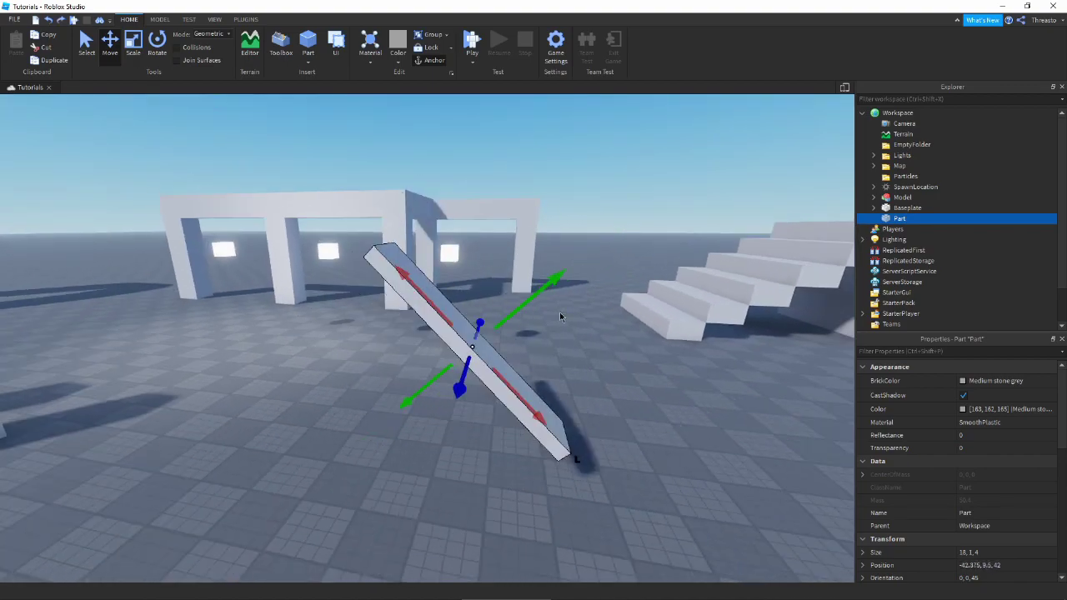
Switch the plank's handles to world orientation, try moving it along the world X axis, undo that, and return to local orientation.
{"action": "right_click_drag", "start_coordinate": [563, 322], "coordinate": [566, 337]}
{"action": "key", "text": "ctrl+l"}
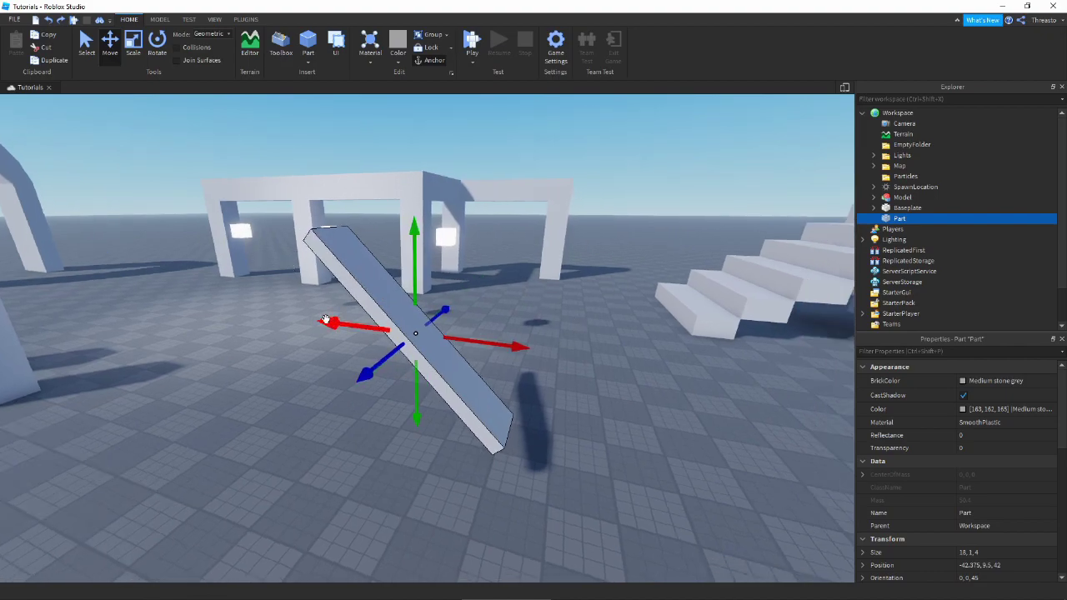
{"action": "left_click_drag", "start_coordinate": [325, 319], "coordinate": [258, 313]}
{"action": "key", "text": "ctrl+z"}
{"action": "right_click_drag", "start_coordinate": [472, 316], "coordinate": [474, 317]}
{"action": "key", "text": "ctrl+l"}
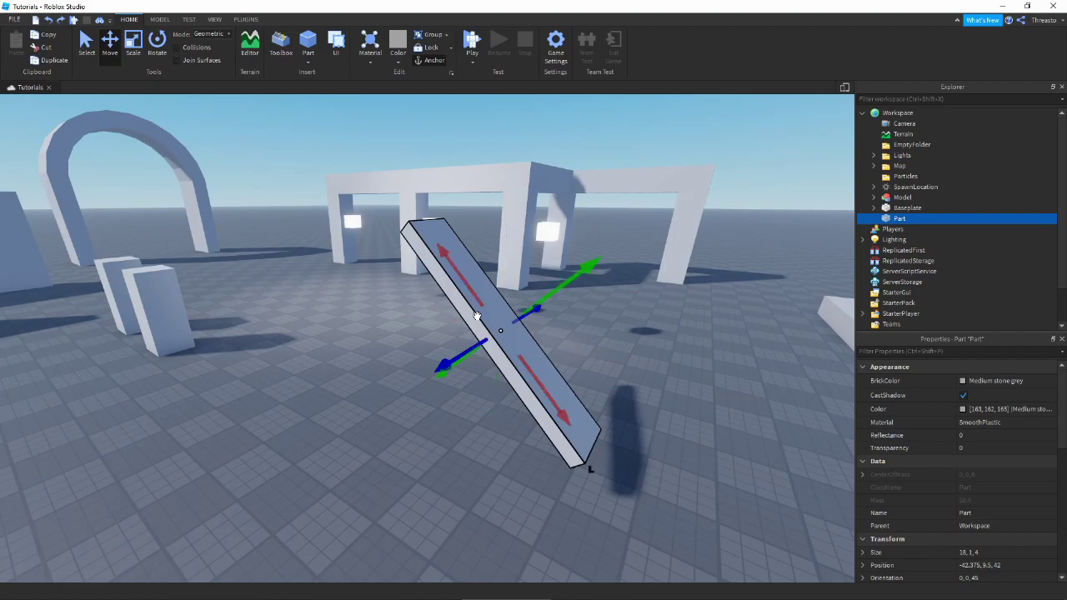
Compare the tilted plank's move handles in local and world orientation.
{"action": "left_click_drag", "start_coordinate": [477, 317], "coordinate": [466, 353]}
{"action": "left_click", "coordinate": [465, 345]}
{"action": "left_click", "coordinate": [496, 346]}
{"action": "right_click_drag", "start_coordinate": [597, 344], "coordinate": [483, 294]}
{"action": "key", "text": "ctrl+l"}
{"action": "left_click", "coordinate": [590, 327]}
{"action": "key", "text": "w"}
{"action": "key", "text": "w"}
Duplicate the tilted plank with the Select tool active and stand the copy upright on the floor beside the original.
{"action": "key", "text": "ctrl+1"}
{"action": "left_click", "coordinate": [467, 433]}
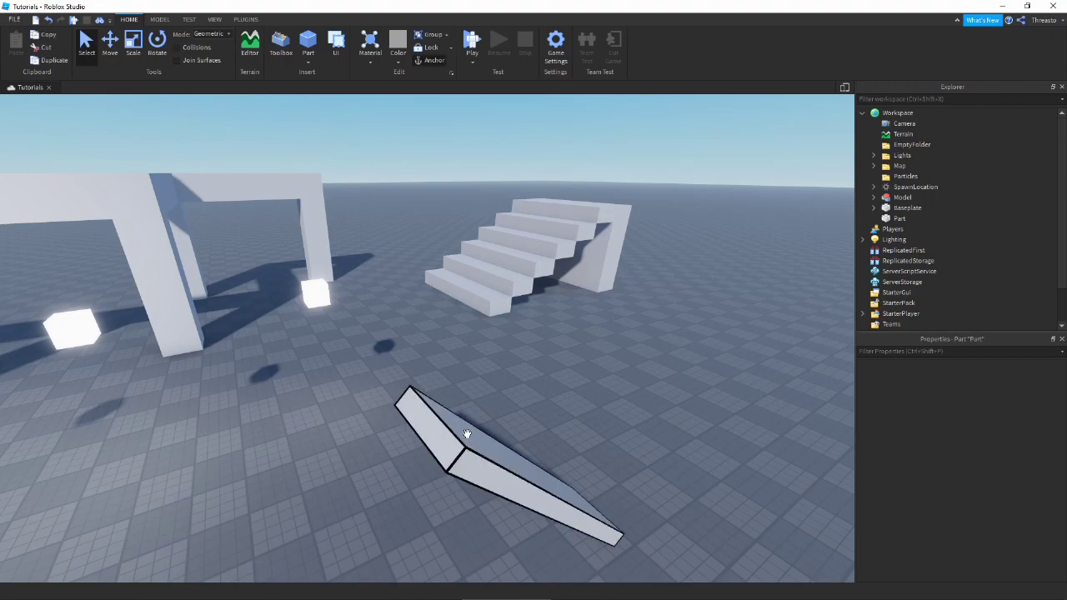
{"action": "right_click_drag", "start_coordinate": [468, 434], "coordinate": [505, 414]}
{"action": "key", "text": "ctrl+d"}
{"action": "left_click_drag", "start_coordinate": [506, 415], "coordinate": [369, 505]}
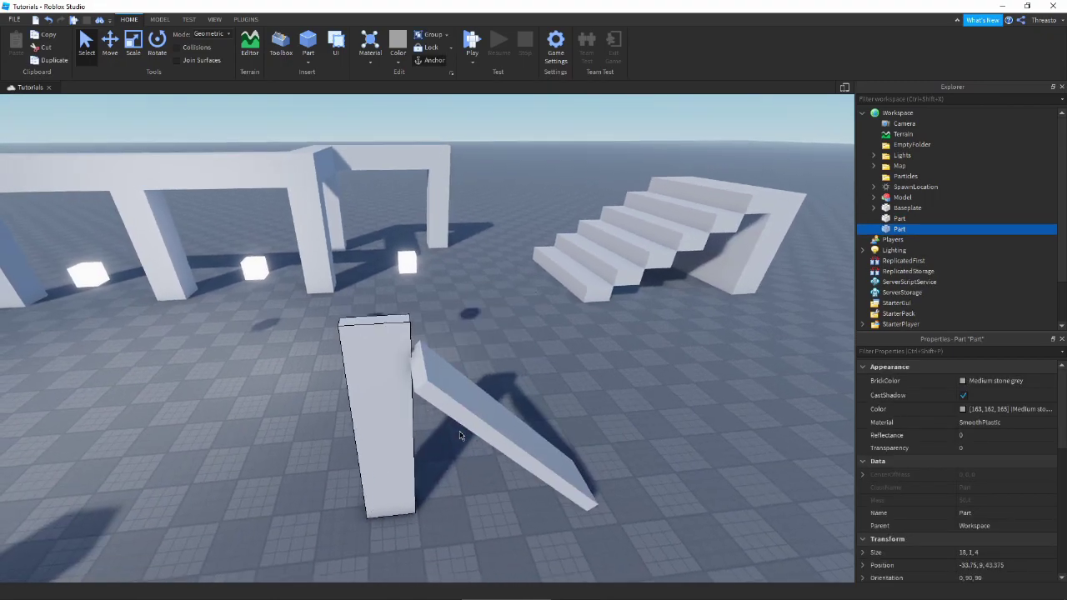
Group the two planks into a model, try placing it elsewhere on the floor, and undo that placement.
{"action": "left_click", "coordinate": [492, 428], "text": "ctrl"}
{"action": "key", "text": "ctrl+g"}
{"action": "left_click", "coordinate": [621, 381]}
{"action": "key", "text": "s"}
{"action": "left_click_drag", "start_coordinate": [499, 398], "coordinate": [518, 424]}
{"action": "key", "text": "d"}
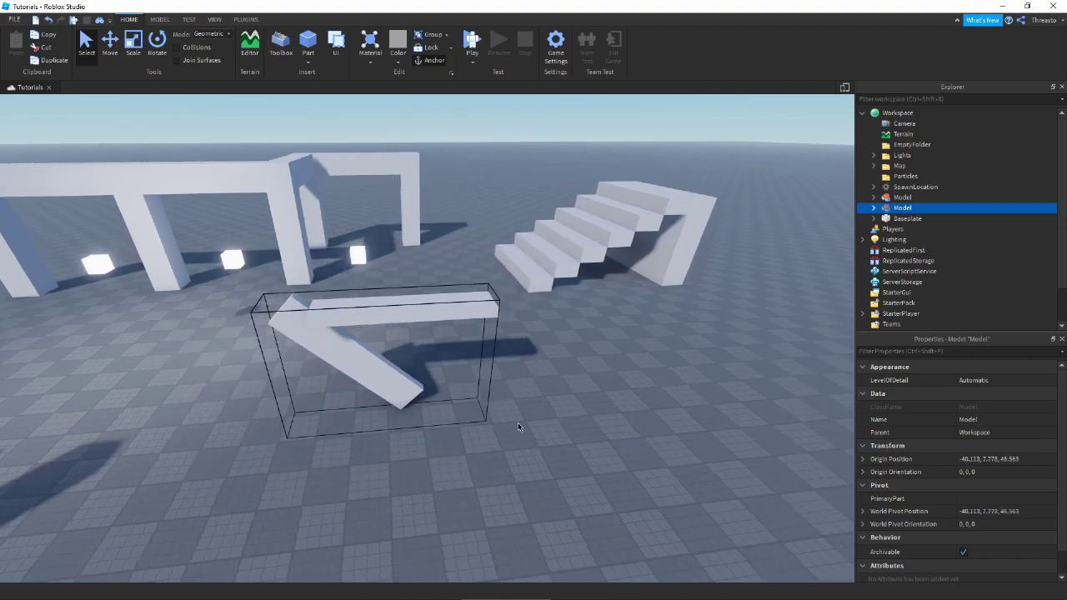
{"action": "key", "text": "ctrl+z"}
Move the grouped planks back and forth along the world X axis, ending at about X -43.2.
{"action": "right_click_drag", "start_coordinate": [472, 431], "coordinate": [464, 432]}
{"action": "left_click", "coordinate": [464, 431]}
{"action": "right_click_drag", "start_coordinate": [550, 377], "coordinate": [541, 377]}
{"action": "key", "text": "ctrl+2"}
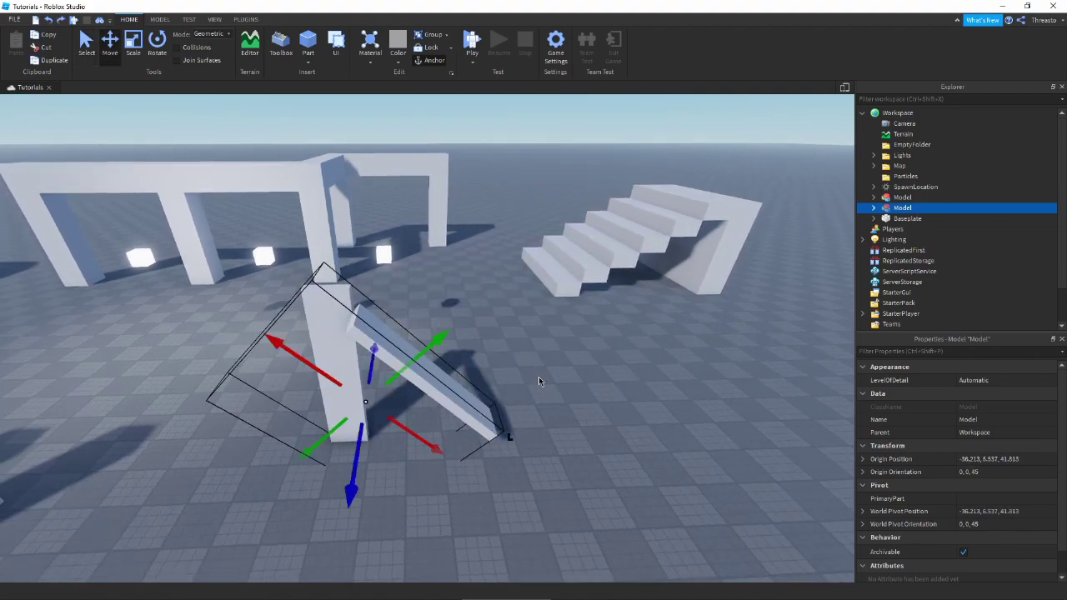
{"action": "key", "text": "ctrl+l"}
{"action": "left_click_drag", "start_coordinate": [444, 400], "coordinate": [520, 375]}
{"action": "right_click_drag", "start_coordinate": [500, 380], "coordinate": [520, 375]}
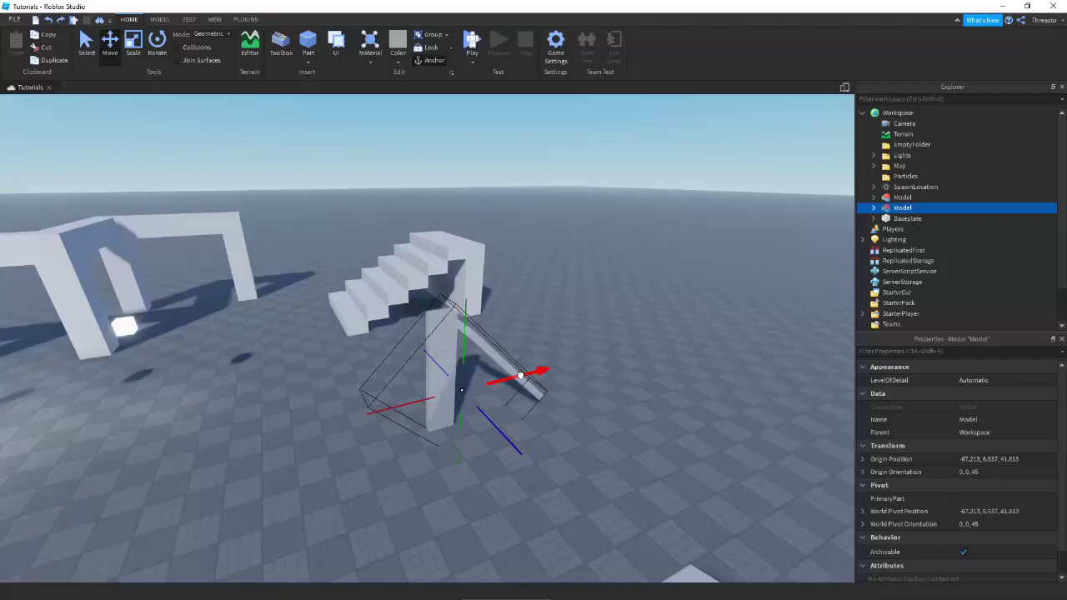
{"action": "left_click_drag", "start_coordinate": [520, 375], "coordinate": [581, 354]}
{"action": "key", "text": "s"}
{"action": "right_click_drag", "start_coordinate": [566, 322], "coordinate": [550, 329]}
{"action": "left_click_drag", "start_coordinate": [566, 322], "coordinate": [519, 344]}
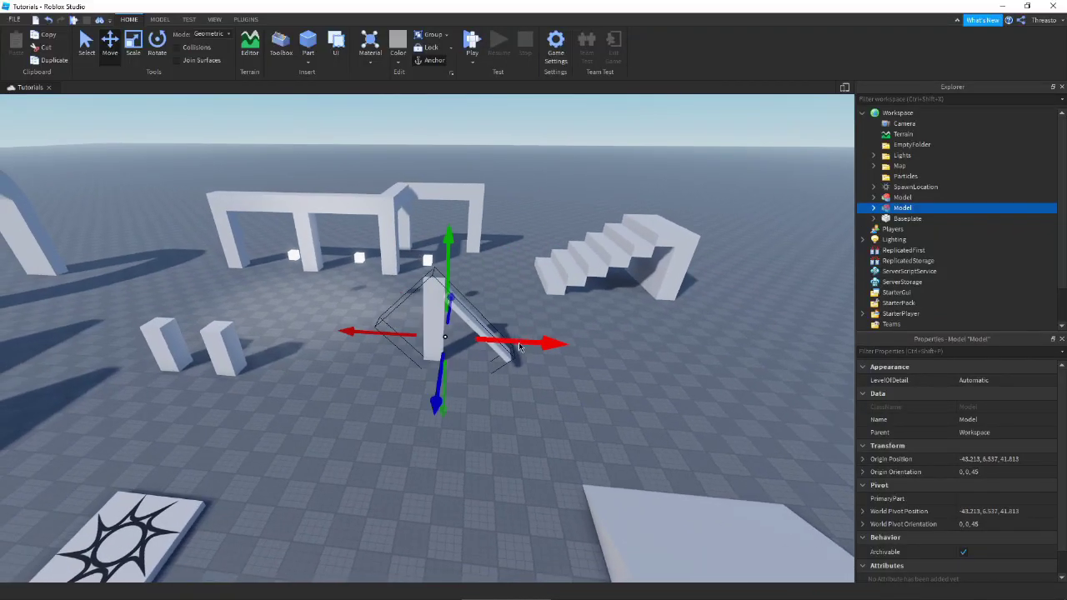
Move the grouped planks along the model's local axes to about X -68.7, Y 19.6, and set the handles to world orientation.
{"action": "key", "text": "ctrl+l"}
{"action": "left_click_drag", "start_coordinate": [495, 297], "coordinate": [586, 233]}
{"action": "scroll", "coordinate": [620, 334], "scroll_direction": "up", "scroll_amount": 2}
{"action": "left_click_drag", "start_coordinate": [560, 309], "coordinate": [707, 265]}
{"action": "key", "text": "ctrl+l"}
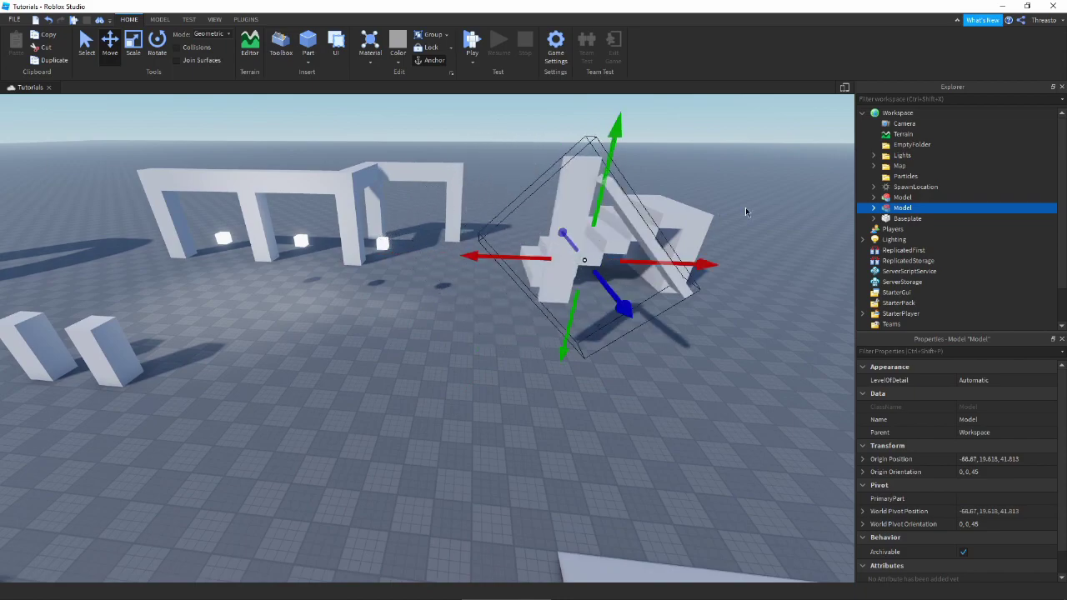
Undo the model's moves and the grouping of the planks, and delete the duplicate plank.
{"action": "left_click", "coordinate": [618, 398]}
{"action": "key", "text": "ctrl+z"}
{"action": "key", "text": "ctrl+z"}
{"action": "key", "text": "ctrl+z"}
{"action": "key", "text": "ctrl+z"}
{"action": "key", "text": "ctrl+z"}
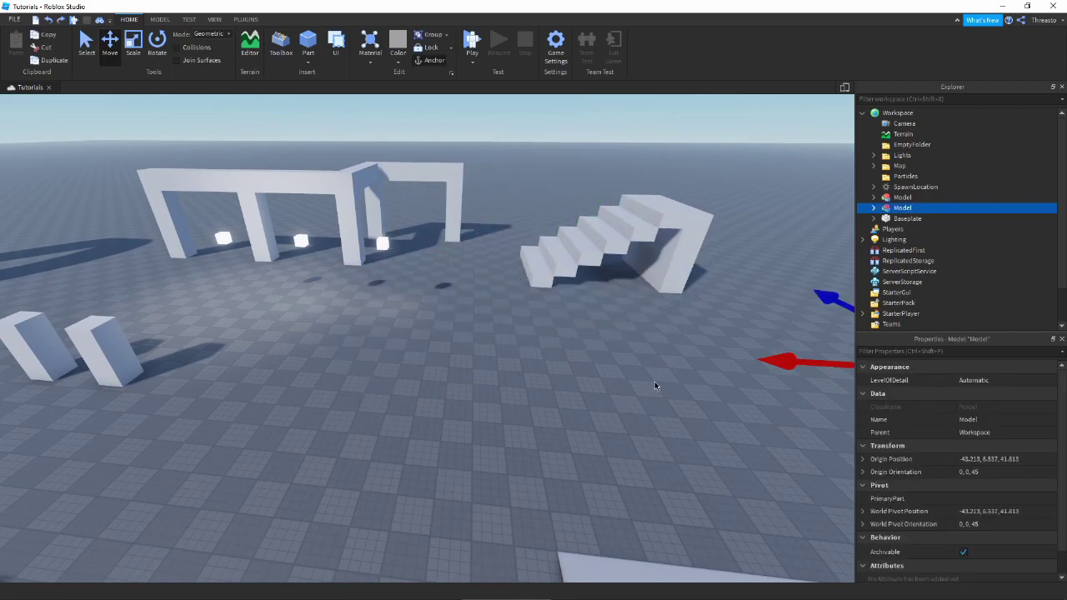
{"action": "left_click", "coordinate": [654, 385]}
{"action": "key", "text": "d"}
{"action": "right_click_drag", "start_coordinate": [655, 385], "coordinate": [439, 384]}
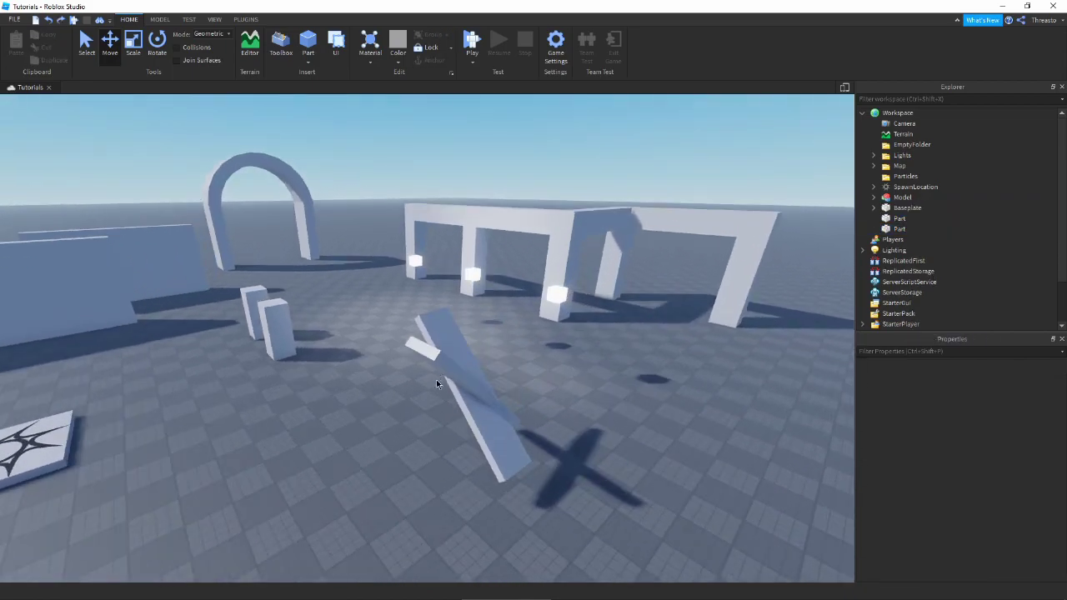
{"action": "left_click", "coordinate": [432, 364]}
{"action": "key", "text": "Delete"}
Try rotating the tilted plank about the world Z axis with world-oriented rotation rings, and undo the rotation.
{"action": "left_click", "coordinate": [477, 372]}
{"action": "key", "text": "ctrl+4"}
{"action": "right_click_drag", "start_coordinate": [575, 347], "coordinate": [586, 350]}
{"action": "key", "text": "ctrl+l"}
{"action": "key", "text": "a"}
{"action": "right_click_drag", "start_coordinate": [474, 376], "coordinate": [438, 316]}
{"action": "key", "text": "w"}
{"action": "key", "text": "d"}
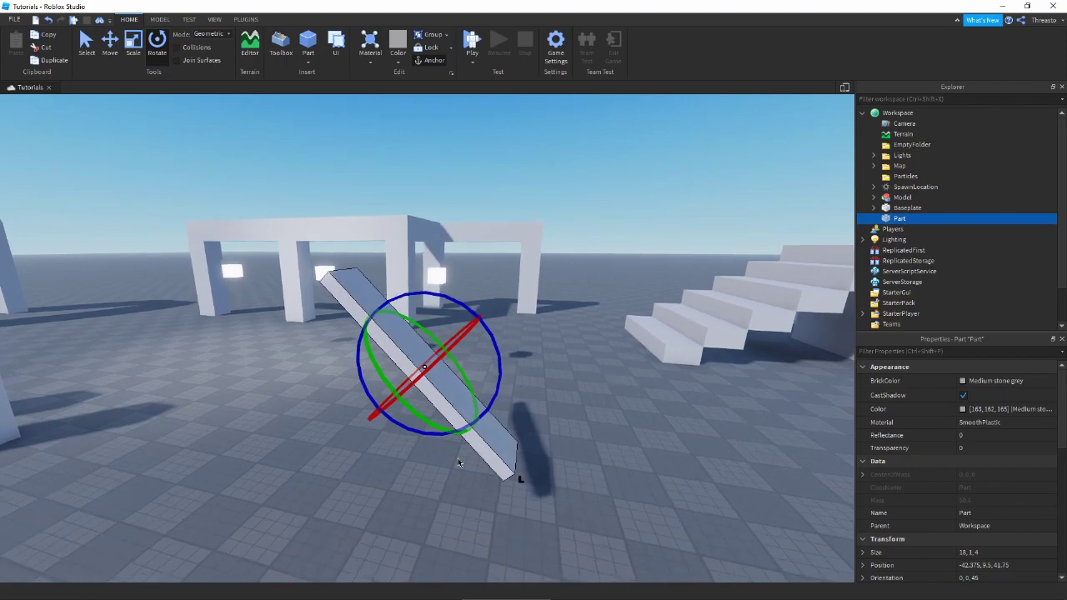
{"action": "key", "text": "ctrl+l"}
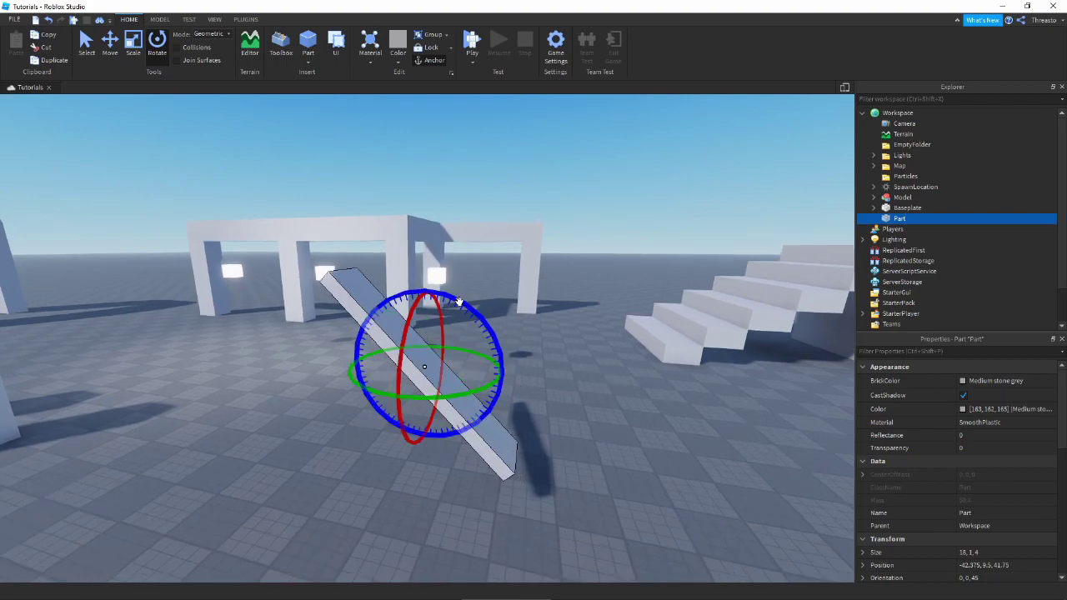
{"action": "mouse_move", "coordinate": [457, 298]}
{"action": "left_mouse_down"}
{"action": "mouse_move", "coordinate": [476, 305]}
{"action": "mouse_move", "coordinate": [473, 441]}
{"action": "mouse_move", "coordinate": [392, 275]}
{"action": "left_mouse_up"}
{"action": "key", "text": "ctrl+z"}
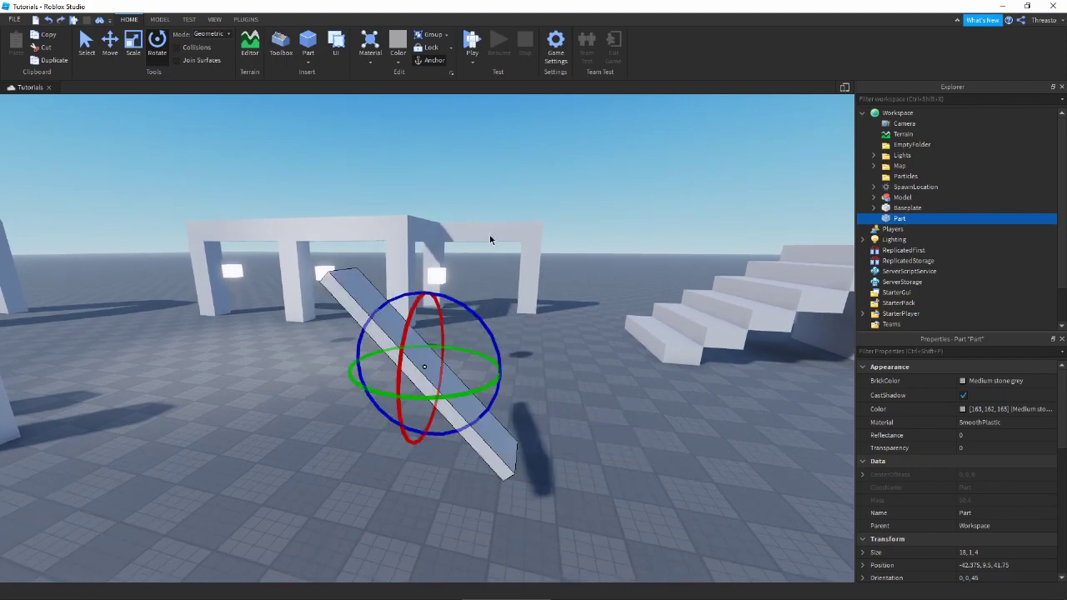
Select individual segments inside the arch model one after another, and clear the selection.
{"action": "right_click_drag", "start_coordinate": [489, 233], "coordinate": [548, 333]}
{"action": "key", "text": "d"}
{"action": "left_click", "coordinate": [628, 441]}
{"action": "key", "text": "s"}
{"action": "key", "text": "a"}
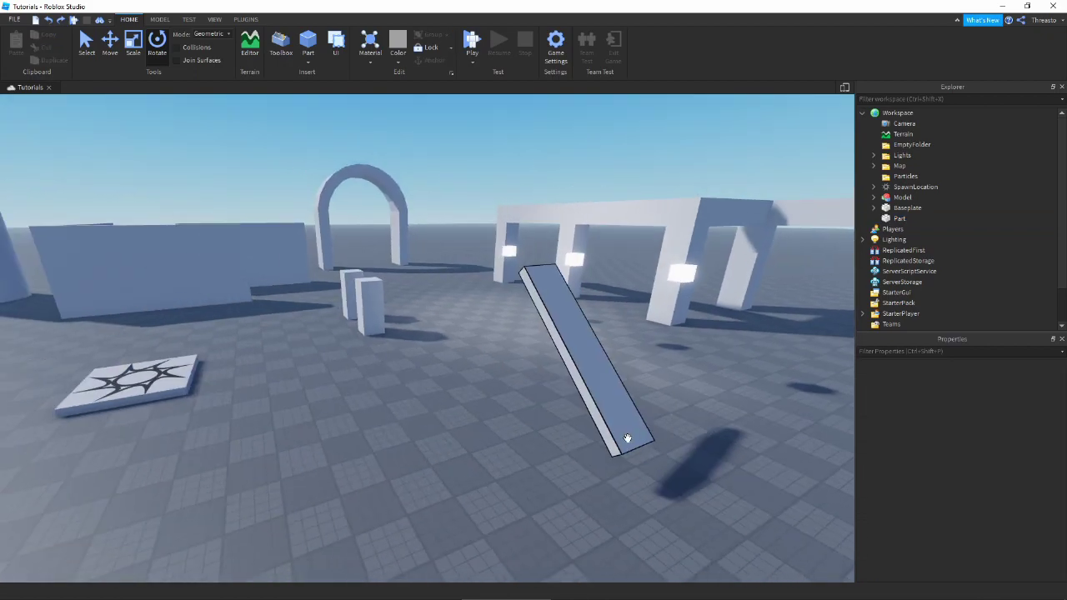
{"action": "key", "text": "w"}
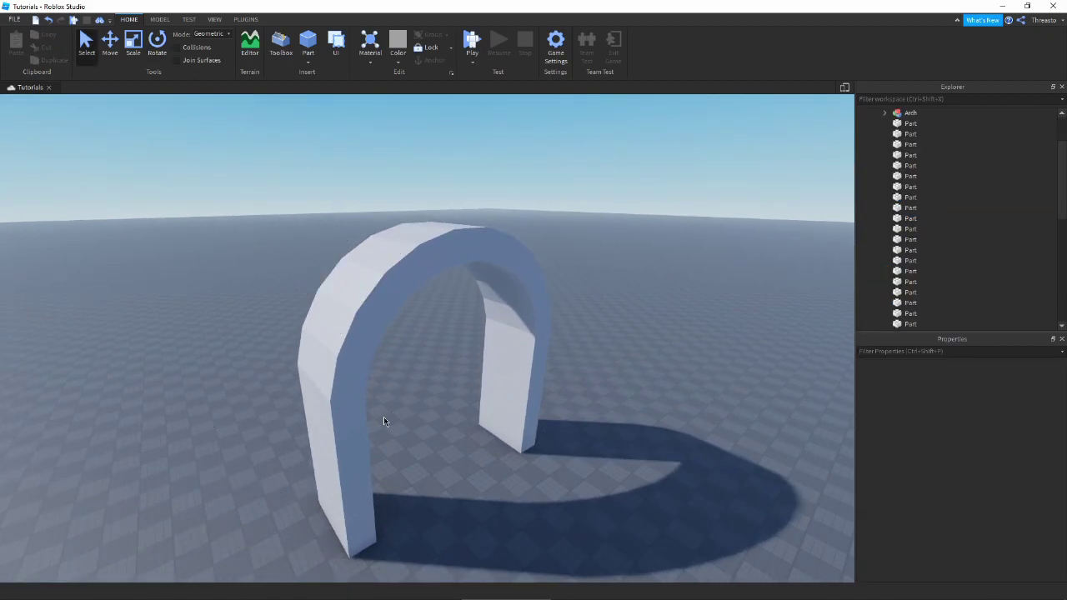
{"action": "left_click", "coordinate": [349, 417], "text": "alt"}
{"action": "left_click", "coordinate": [334, 366], "text": "alt"}
{"action": "left_click", "coordinate": [412, 317]}
{"action": "left_click", "coordinate": [367, 328], "text": "alt"}
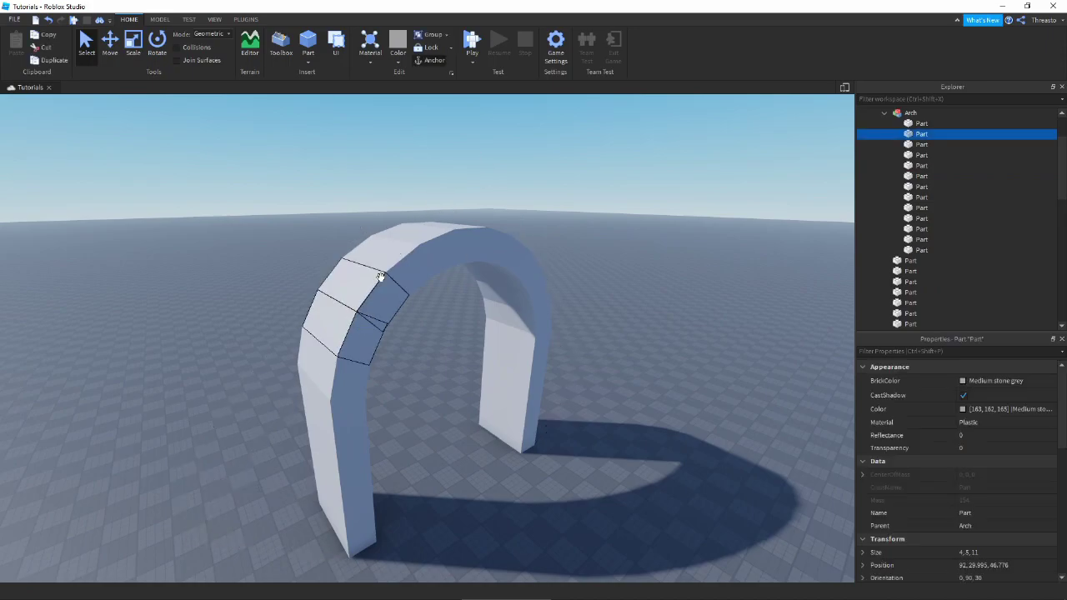
{"action": "left_click", "coordinate": [381, 277], "text": "alt"}
{"action": "left_click", "coordinate": [400, 263], "text": "alt"}
{"action": "left_click", "coordinate": [453, 235], "text": "alt"}
{"action": "left_click", "coordinate": [598, 183]}
Select the arch as a whole model.
{"action": "right_click_drag", "start_coordinate": [597, 182], "coordinate": [572, 276]}
{"action": "key", "text": "d"}
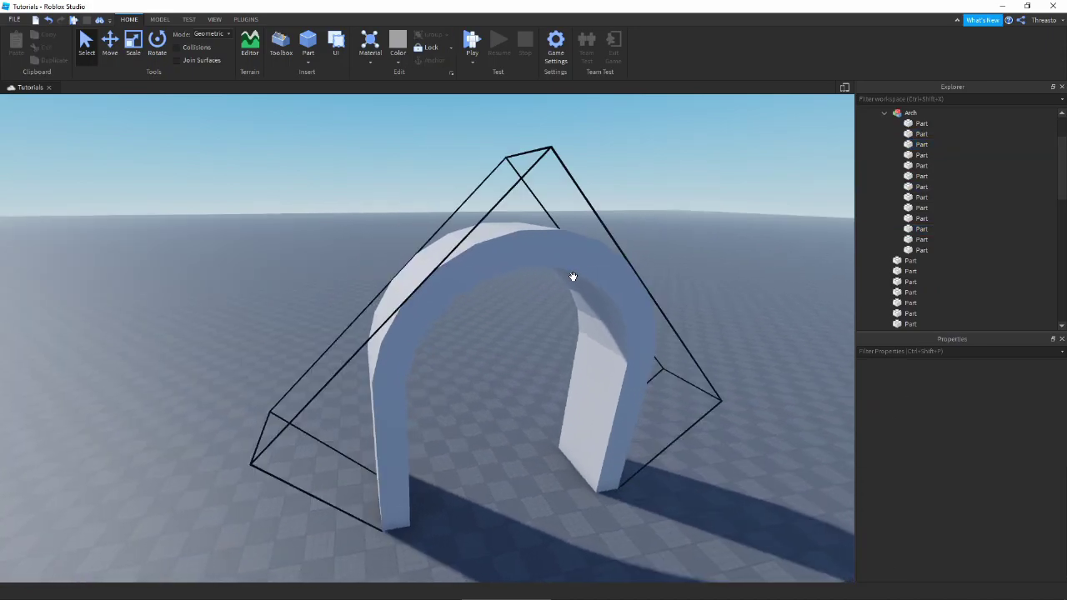
{"action": "left_click", "coordinate": [572, 277]}
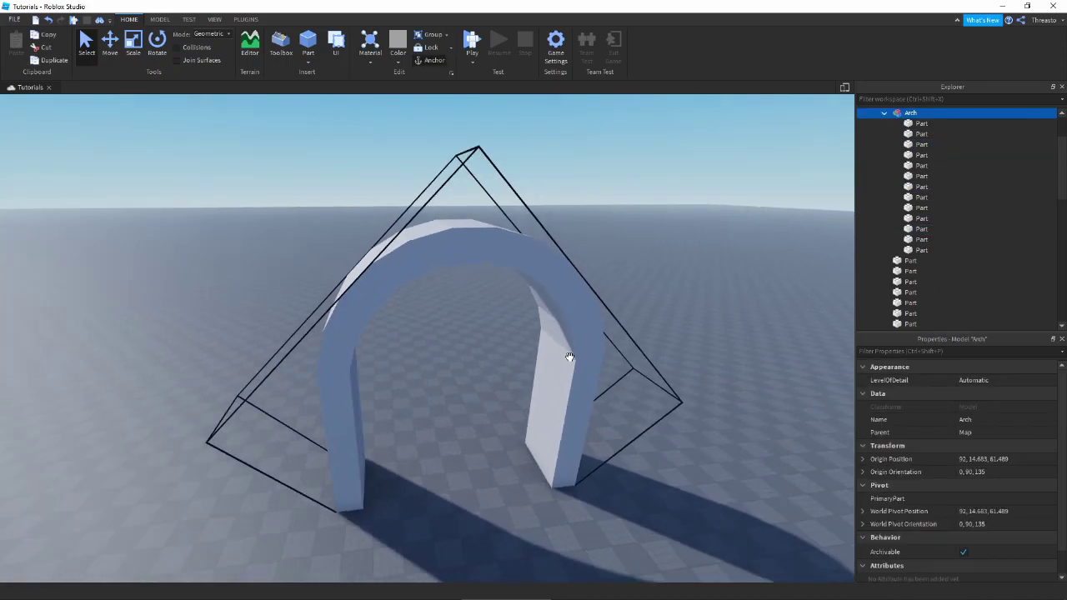
{"action": "scroll", "coordinate": [569, 357], "scroll_direction": "up", "scroll_amount": 3}
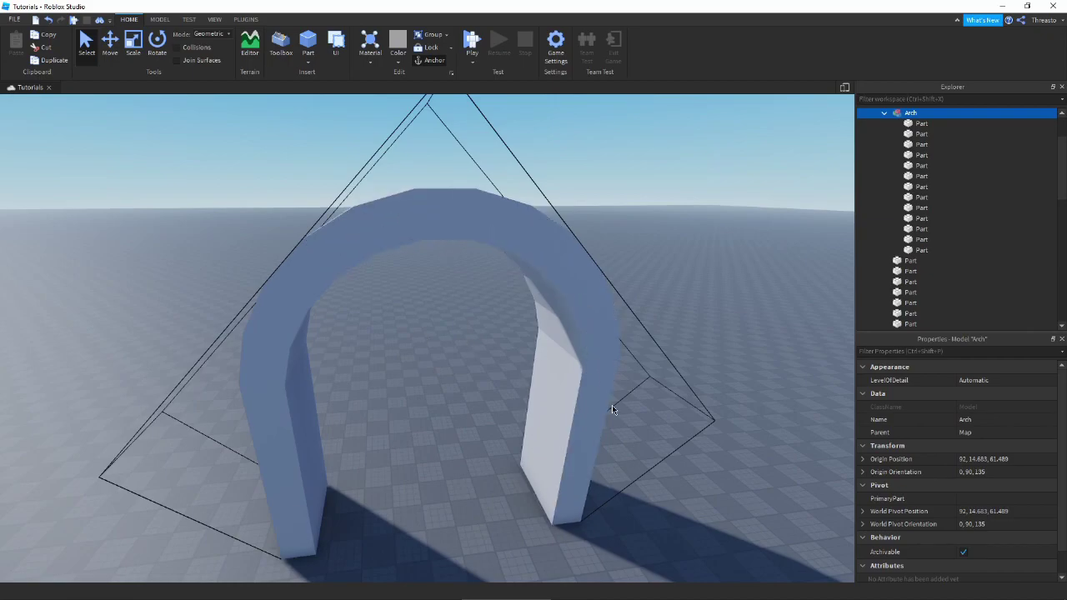
Select single segments along the arch's curve, and build a combined selection of five neighbouring segments across its top.
{"action": "left_click", "coordinate": [283, 321]}
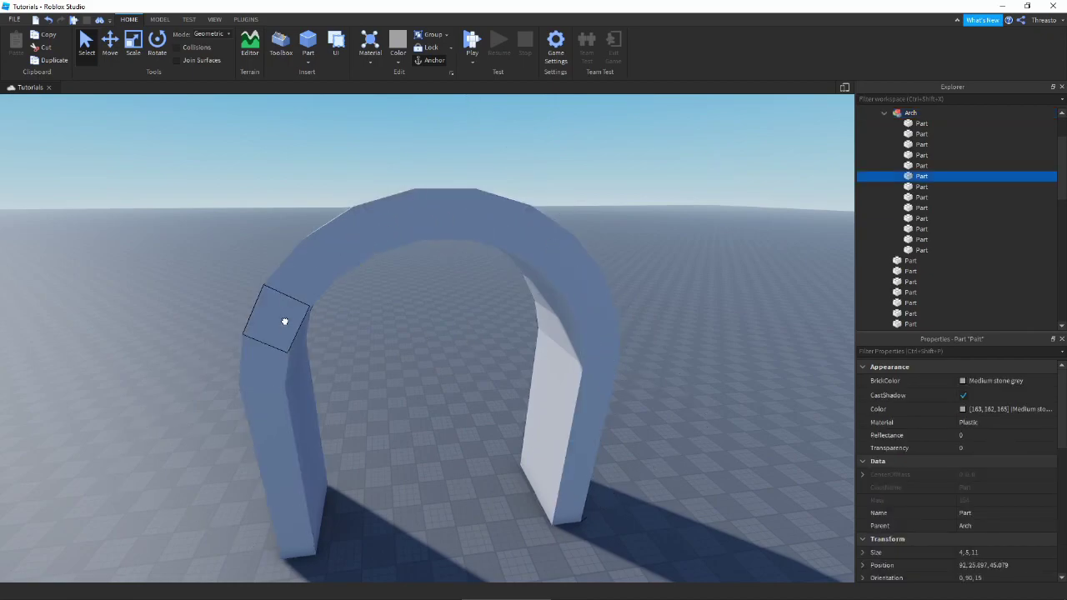
{"action": "left_click", "coordinate": [312, 269]}
{"action": "left_click", "coordinate": [373, 224]}
{"action": "left_click", "coordinate": [404, 217]}
{"action": "left_click", "coordinate": [455, 207]}
{"action": "left_click", "coordinate": [456, 207], "text": "ctrl+alt"}
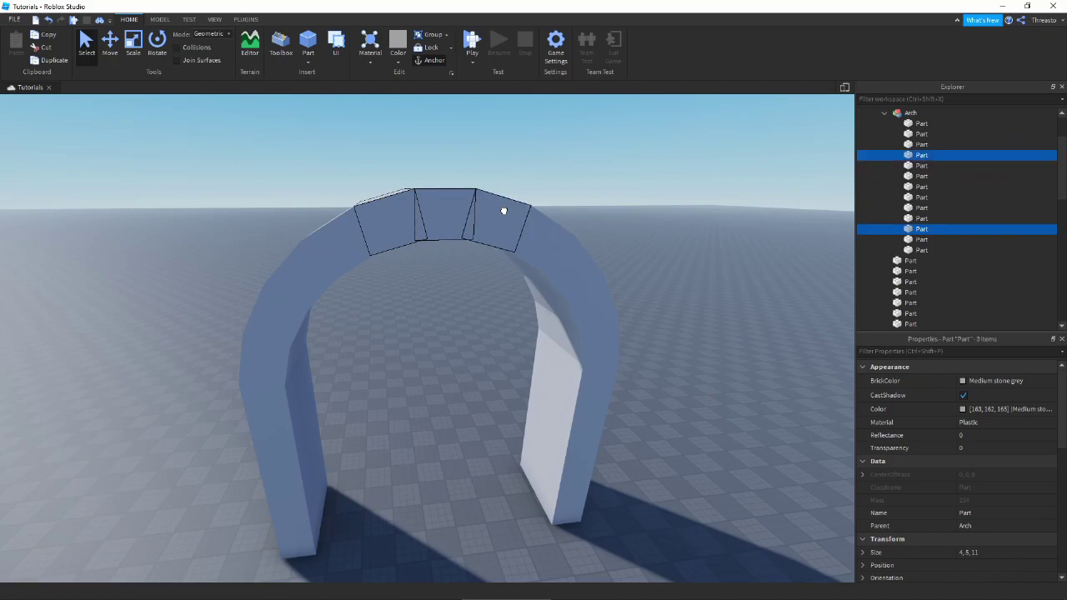
{"action": "left_click", "coordinate": [503, 211], "text": "ctrl+alt"}
{"action": "left_click", "coordinate": [537, 241], "text": "ctrl+alt"}
{"action": "left_click", "coordinate": [574, 268], "text": "ctrl+alt"}
{"action": "right_click", "coordinate": [610, 214]}
Try moving the five selected arch segments together with the Move tool.
{"action": "key", "text": "ctrl+2"}
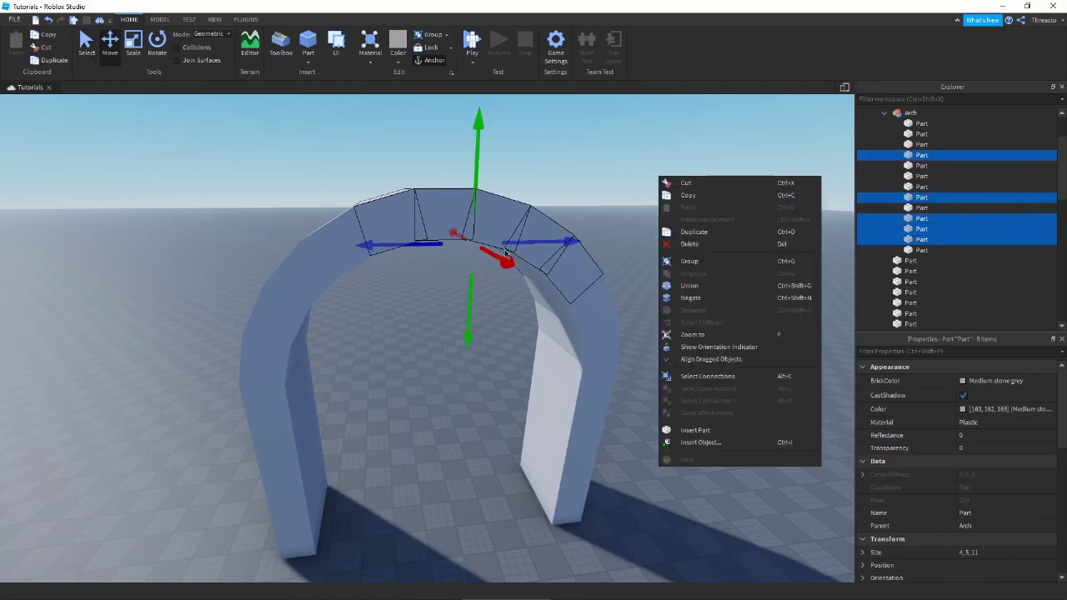
{"action": "left_click_drag", "start_coordinate": [507, 256], "coordinate": [430, 219]}
{"action": "left_click", "coordinate": [517, 254]}
{"action": "left_click_drag", "start_coordinate": [574, 284], "coordinate": [552, 375]}
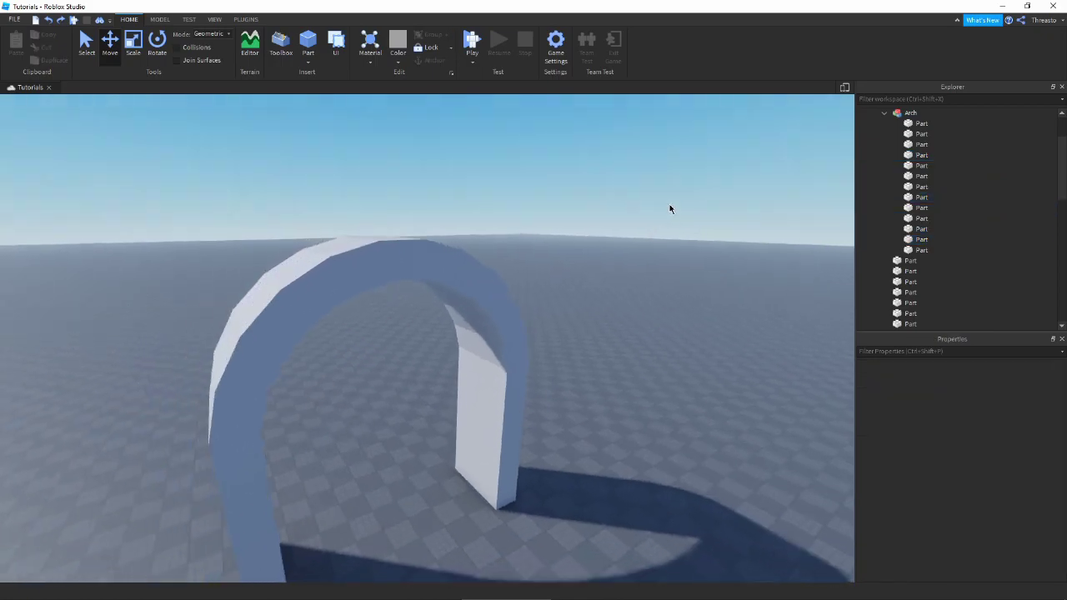
Try selecting separate segments on the arch's side, and select the complete Arch model.
{"action": "right_click_drag", "start_coordinate": [670, 208], "coordinate": [671, 210]}
{"action": "key", "text": "q"}
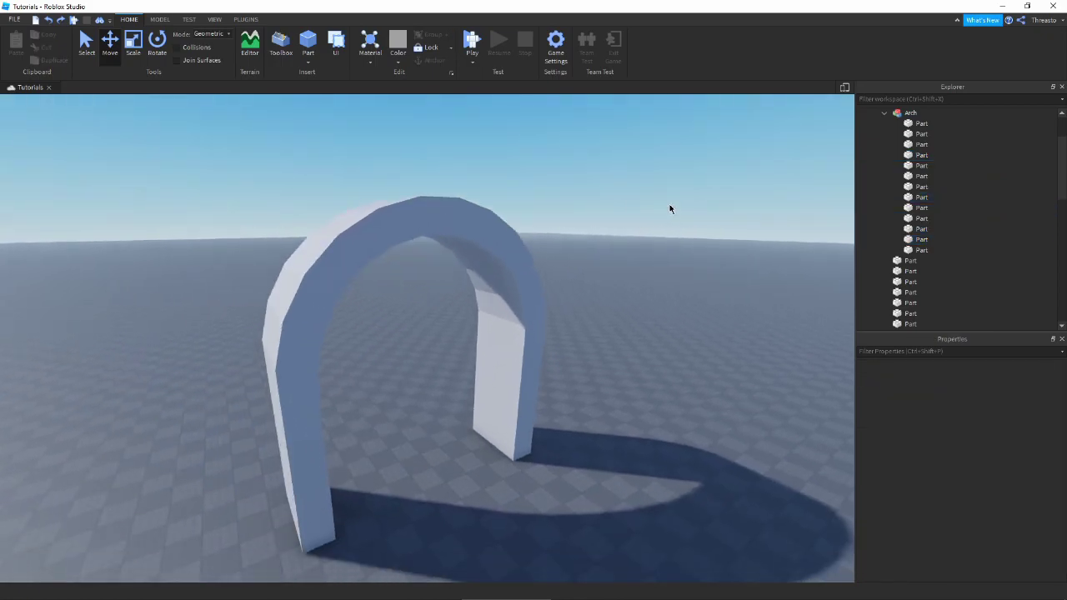
{"action": "key", "text": "a"}
{"action": "right_click_drag", "start_coordinate": [607, 432], "coordinate": [607, 432]}
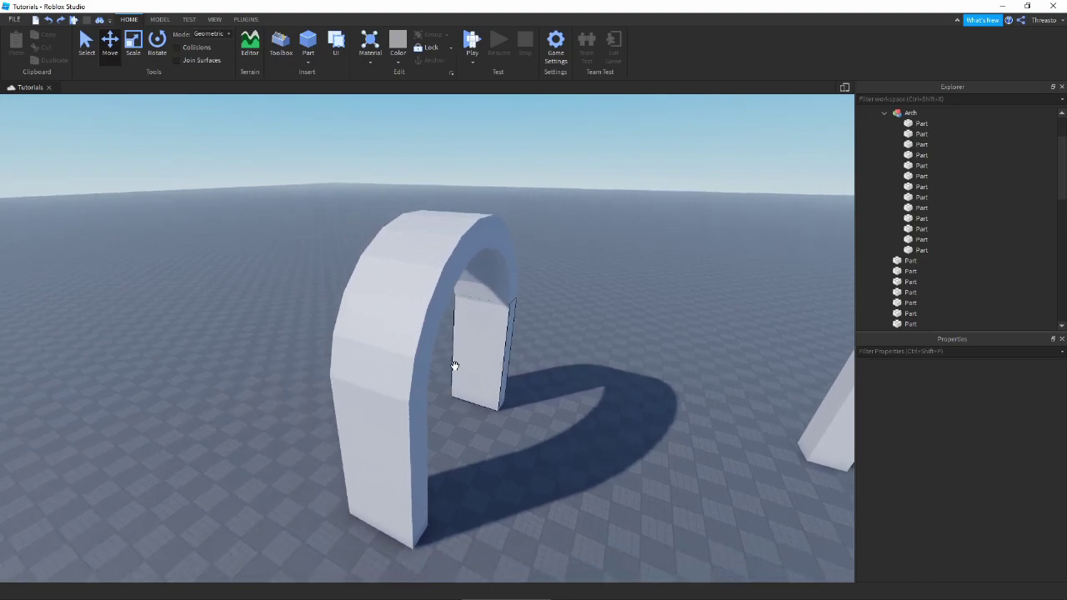
{"action": "left_click", "coordinate": [405, 362]}
{"action": "left_click", "coordinate": [383, 316], "text": "ctrl"}
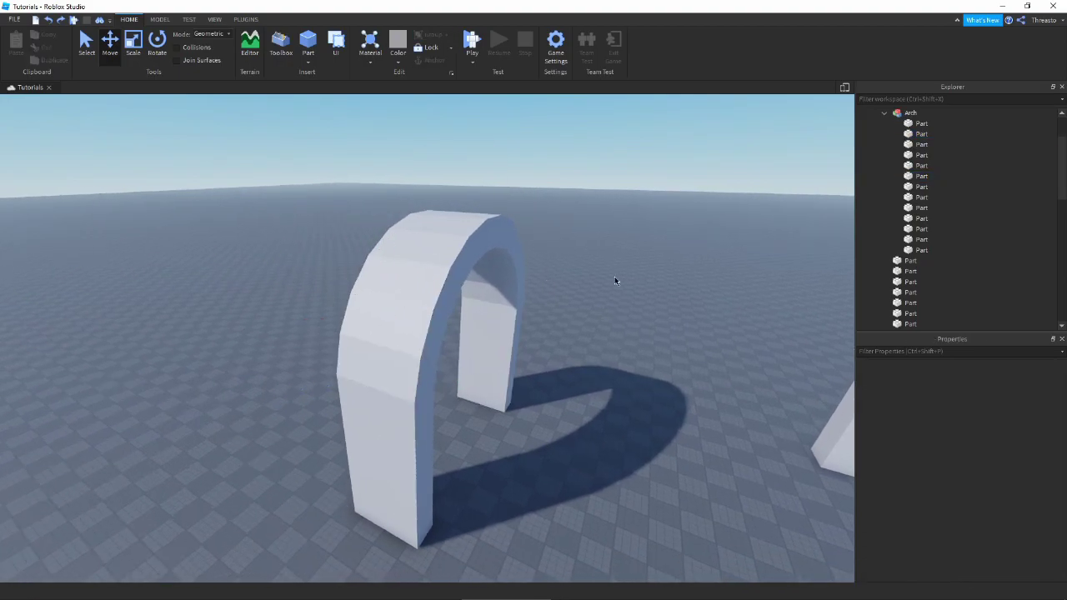
{"action": "left_click", "coordinate": [524, 298]}
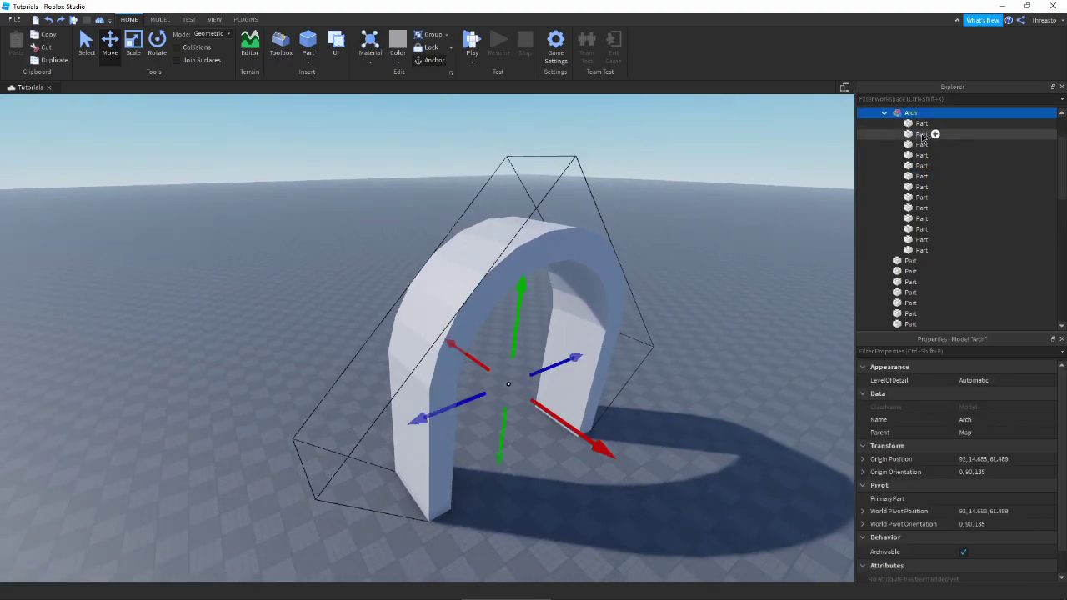
Step through the individual child parts of the Arch model one after another, and clear the selection.
{"action": "key", "text": "Down"}
{"action": "key", "text": "Down"}
{"action": "key", "text": "Down"}
{"action": "key", "text": "Down"}
{"action": "key", "text": "Down"}
{"action": "key", "text": "Down"}
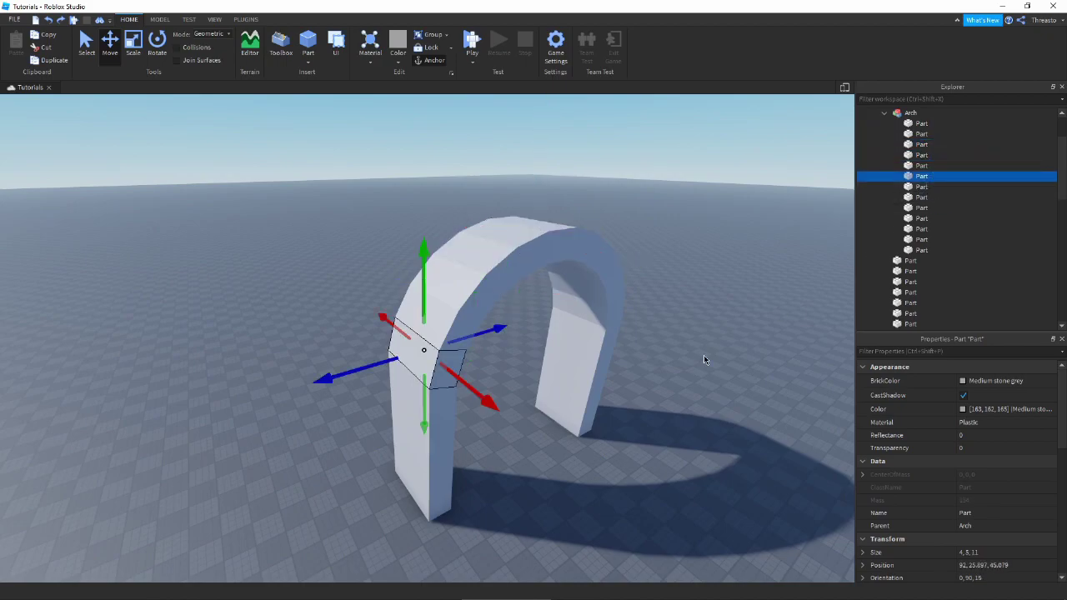
{"action": "left_click", "coordinate": [704, 355]}
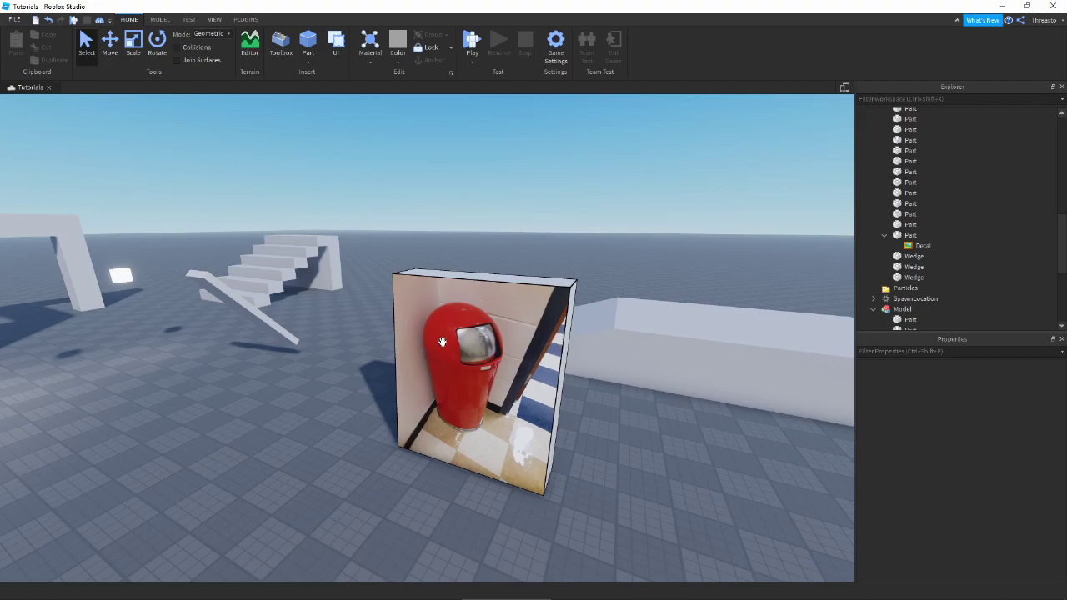
Try selecting the trash can decal directly on the free-standing picture panel, and deselect it.
{"action": "left_click", "coordinate": [478, 336]}
{"action": "right_click_drag", "start_coordinate": [584, 184], "coordinate": [646, 188]}
{"action": "left_click", "coordinate": [653, 183]}
{"action": "left_click", "coordinate": [475, 344]}
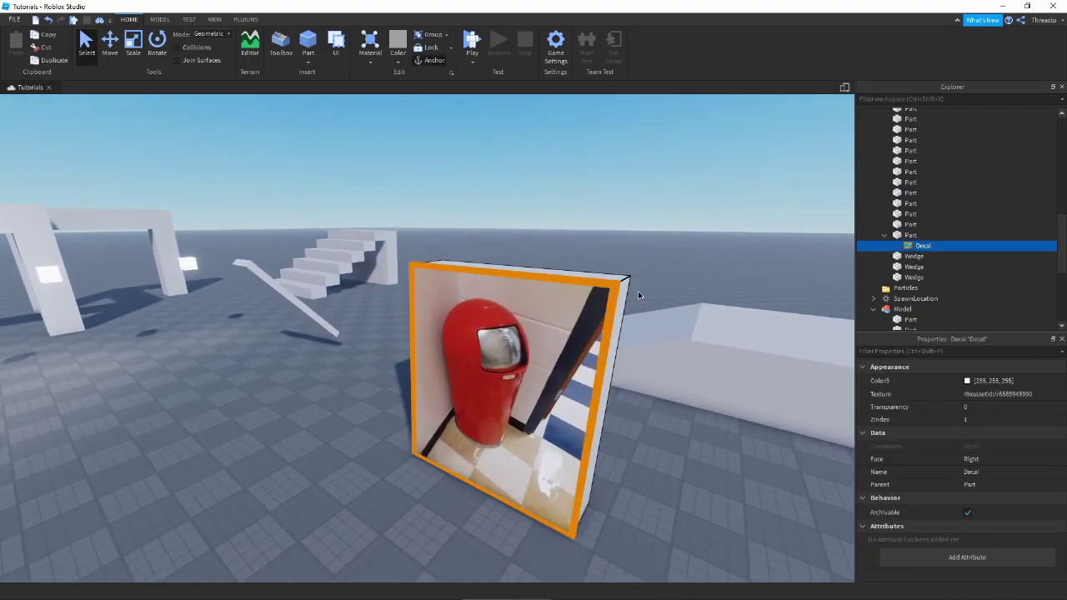
{"action": "scroll", "coordinate": [504, 367], "scroll_direction": "down", "scroll_amount": 3}
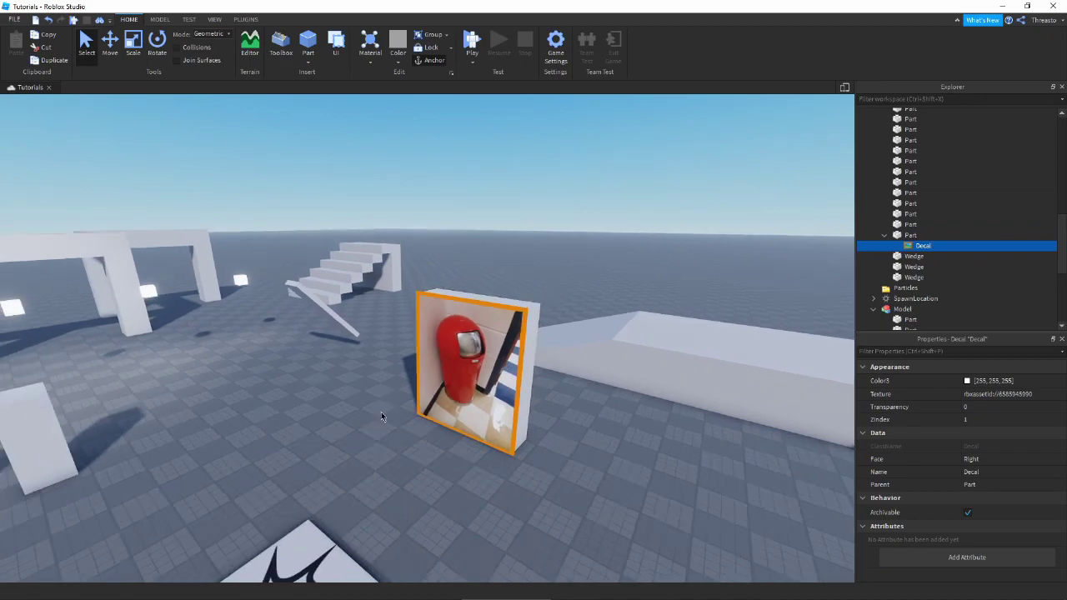
{"action": "left_click", "coordinate": [608, 482]}
{"action": "scroll", "coordinate": [608, 482], "scroll_direction": "up", "scroll_amount": 2}
{"action": "left_click", "coordinate": [547, 359]}
{"action": "scroll", "coordinate": [567, 358], "scroll_direction": "up", "scroll_amount": 1}
{"action": "left_click", "coordinate": [636, 426]}
{"action": "scroll", "coordinate": [600, 419], "scroll_direction": "up", "scroll_amount": 1}
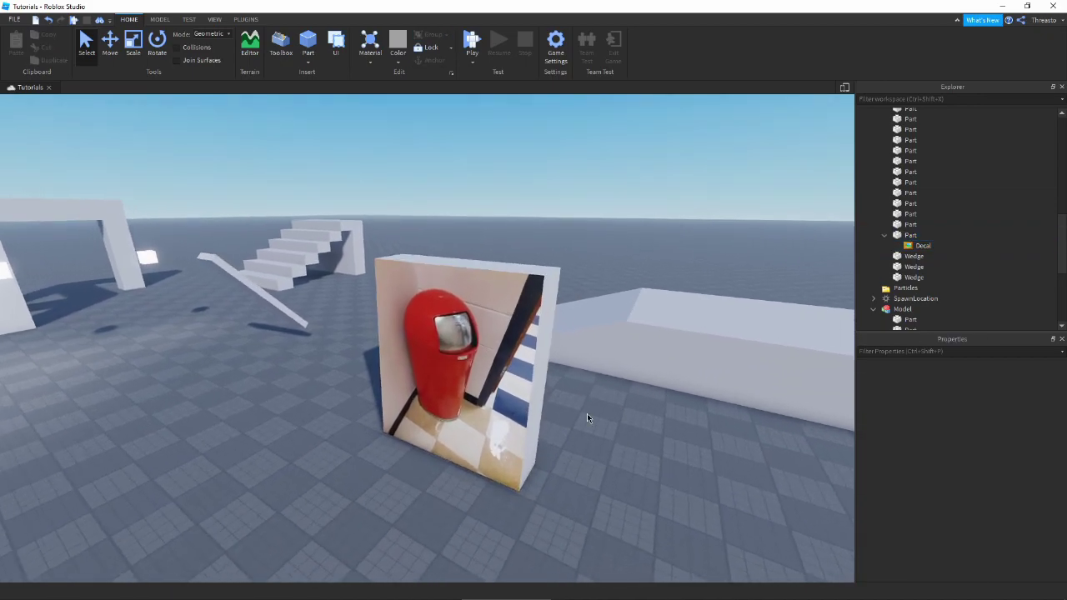
Copy the trash can decal from the free-standing picture panel.
{"action": "scroll", "coordinate": [583, 416], "scroll_direction": "up", "scroll_amount": 1}
{"action": "left_click", "coordinate": [543, 390]}
{"action": "left_click", "coordinate": [493, 364]}
{"action": "right_click_drag", "start_coordinate": [493, 364], "coordinate": [408, 362]}
{"action": "right_click", "coordinate": [907, 244]}
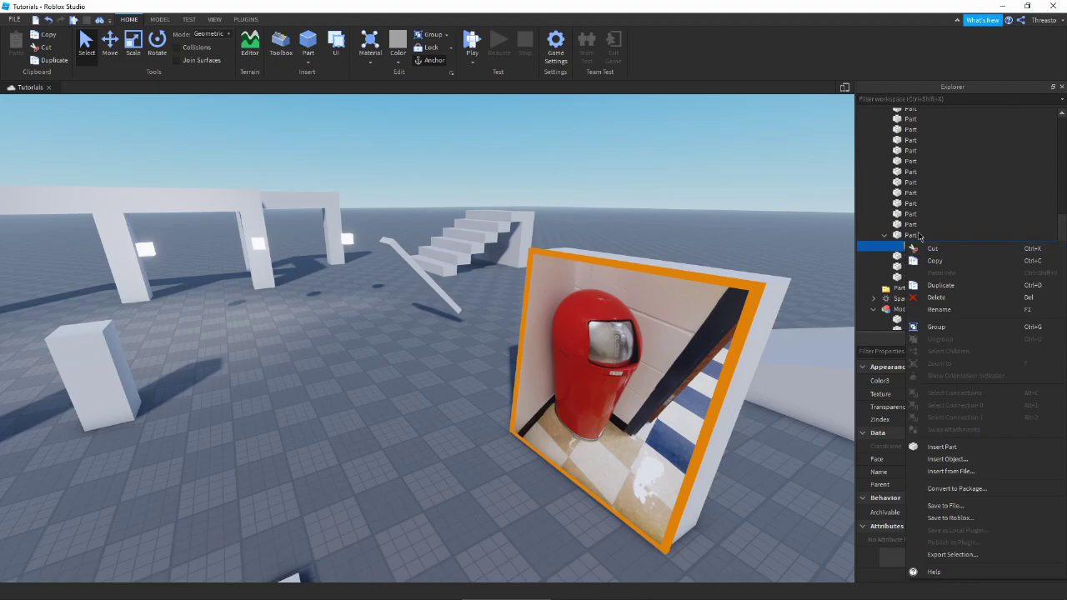
{"action": "left_click", "coordinate": [931, 259]}
Paste the copied decal into the end pillar of the beam frame near the arch.
{"action": "left_click", "coordinate": [613, 383]}
{"action": "right_click_drag", "start_coordinate": [612, 383], "coordinate": [490, 319]}
{"action": "left_click", "coordinate": [548, 416]}
{"action": "scroll", "coordinate": [490, 317], "scroll_direction": "up", "scroll_amount": 3}
{"action": "left_click", "coordinate": [489, 306]}
{"action": "scroll", "coordinate": [484, 314], "scroll_direction": "up", "scroll_amount": 2}
{"action": "key", "text": "ctrl+shift+v"}
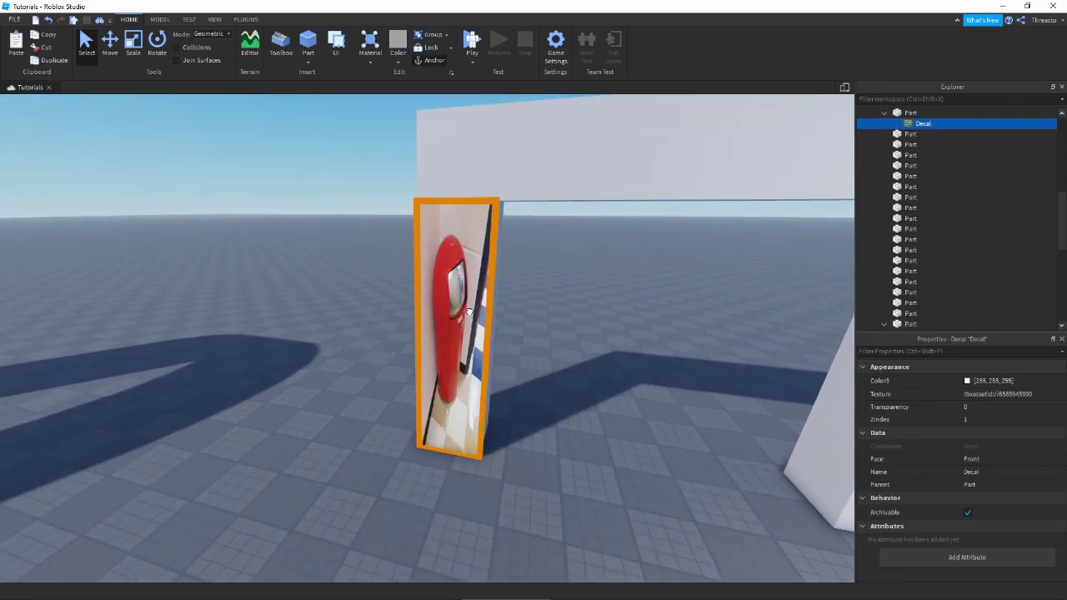
Try repositioning the pasted decal on the end pillar, and undo its placement.
{"action": "left_click_drag", "start_coordinate": [469, 312], "coordinate": [476, 336]}
{"action": "scroll", "coordinate": [543, 362], "scroll_direction": "down", "scroll_amount": 5}
{"action": "left_click", "coordinate": [484, 328]}
{"action": "key", "text": "ctrl+z"}
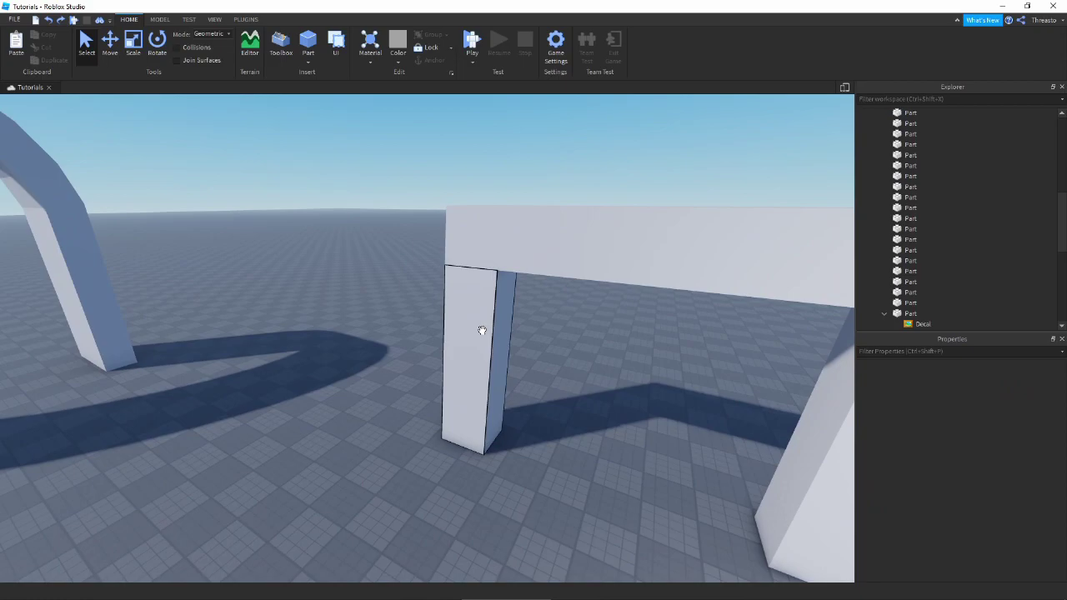
Select the same end pillar and restore the trash can decal on it.
{"action": "left_click", "coordinate": [482, 330]}
{"action": "right_click_drag", "start_coordinate": [587, 325], "coordinate": [598, 326]}
{"action": "key", "text": "w"}
{"action": "key", "text": "a"}
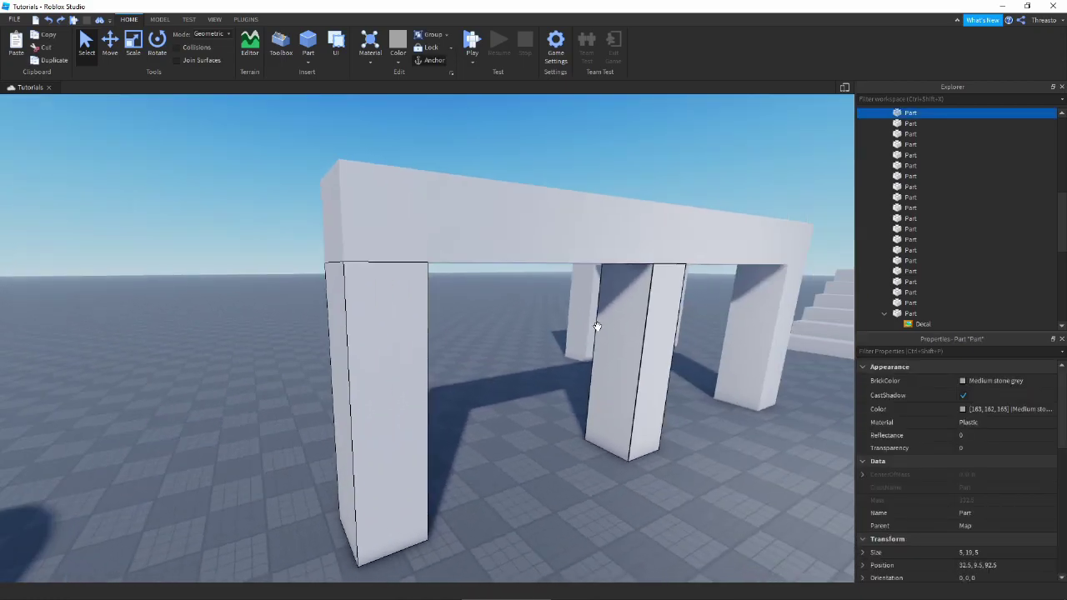
{"action": "key", "text": "ctrl+y"}
{"action": "key", "text": "a"}
{"action": "right_click_drag", "start_coordinate": [504, 364], "coordinate": [504, 364]}
{"action": "key", "text": "s"}
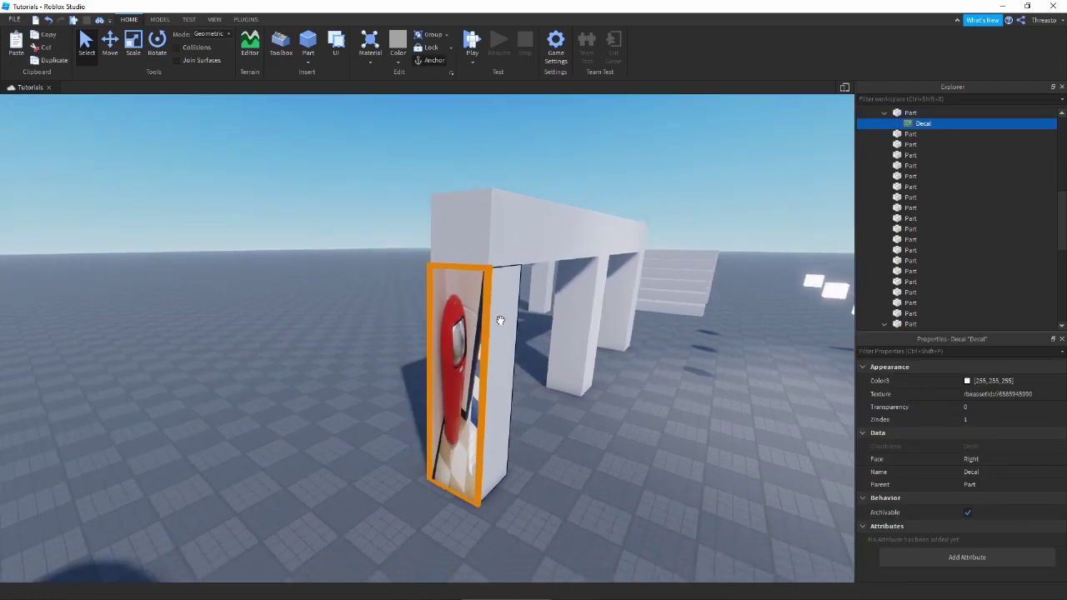
Clear the selection and examine the decal on the end pillar from several sides and distances.
{"action": "left_click", "coordinate": [517, 325]}
{"action": "right_click_drag", "start_coordinate": [501, 320], "coordinate": [517, 325]}
{"action": "key", "text": "s"}
{"action": "right_click_drag", "start_coordinate": [666, 322], "coordinate": [666, 322]}
{"action": "key", "text": "w"}
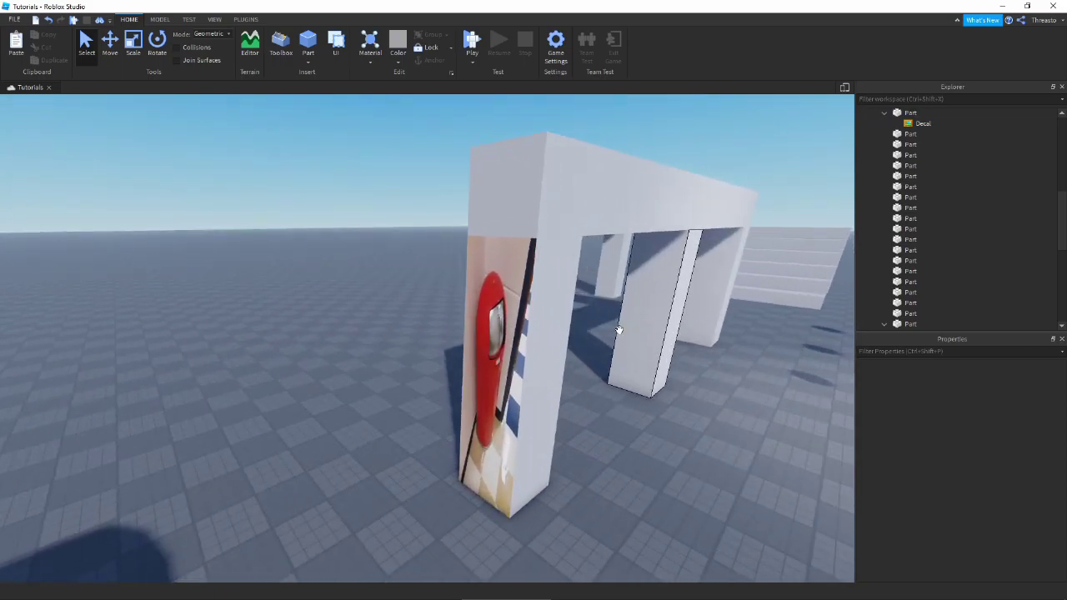
{"action": "left_click", "coordinate": [495, 351]}
{"action": "key", "text": "s"}
{"action": "key", "text": "d"}
{"action": "left_click", "coordinate": [527, 448]}
{"action": "key", "text": "a"}
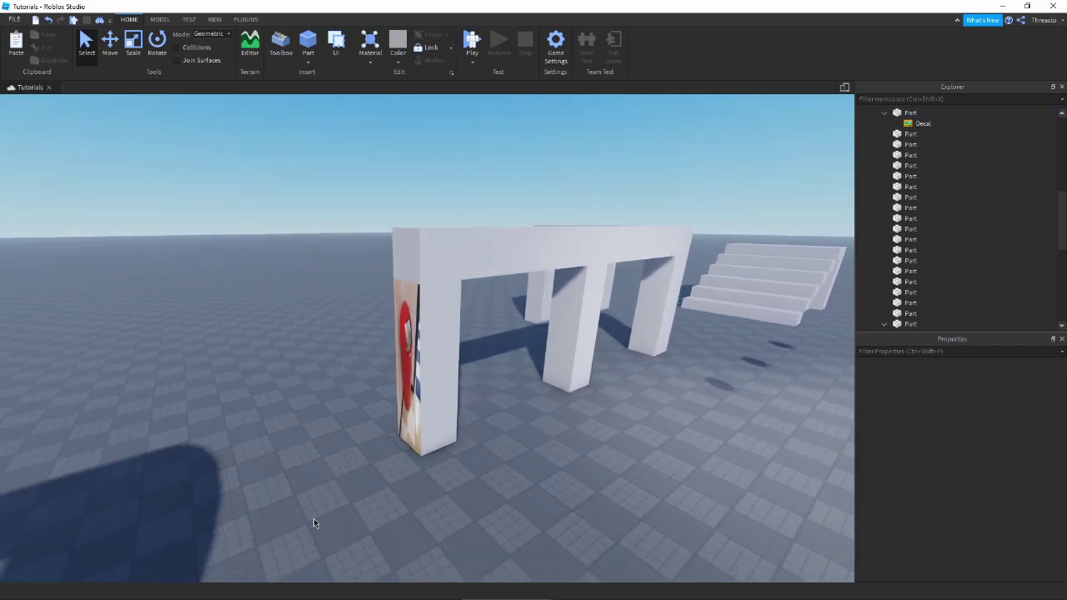
{"action": "right_click_drag", "start_coordinate": [322, 415], "coordinate": [323, 415]}
{"action": "key", "text": "s"}
{"action": "key", "text": "d"}
{"action": "key", "text": "a"}
{"action": "key", "text": "w"}
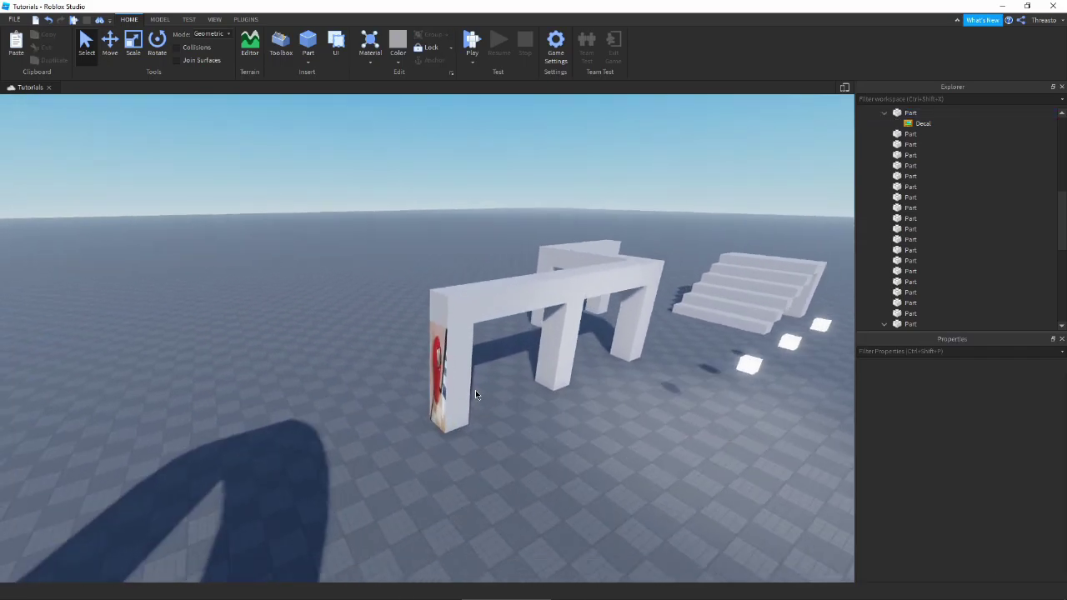
{"action": "key", "text": "d"}
{"action": "right_click_drag", "start_coordinate": [546, 397], "coordinate": [502, 226]}
{"action": "key", "text": "s"}
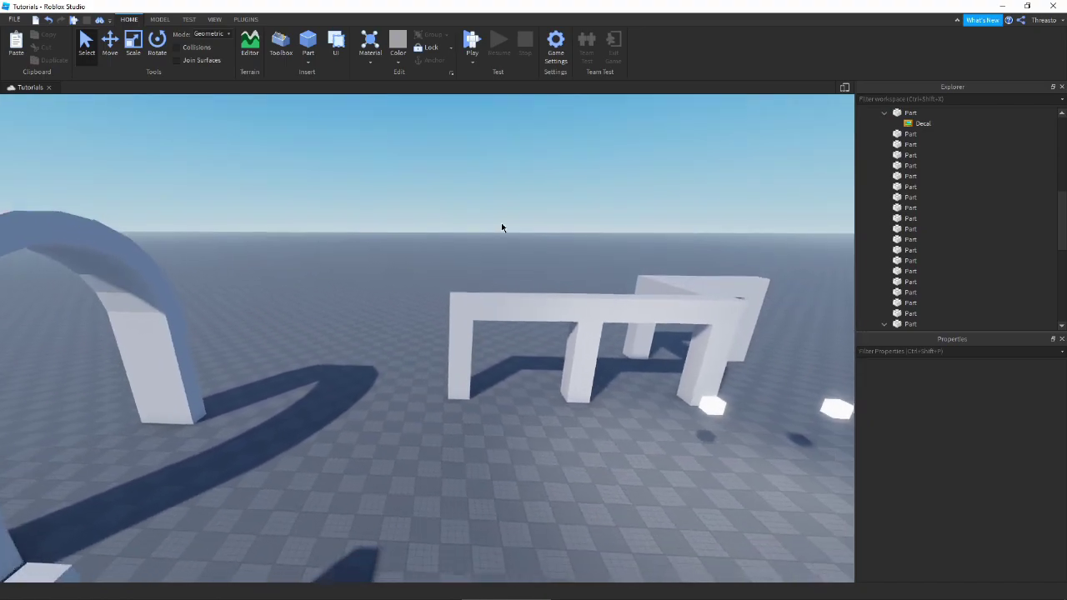
Select the middle pillar of the beam frame and open its object commands containing Paste Into.
{"action": "scroll", "coordinate": [1001, 192], "scroll_direction": "up", "scroll_amount": 5}
{"action": "scroll", "coordinate": [639, 384], "scroll_direction": "down", "scroll_amount": 3}
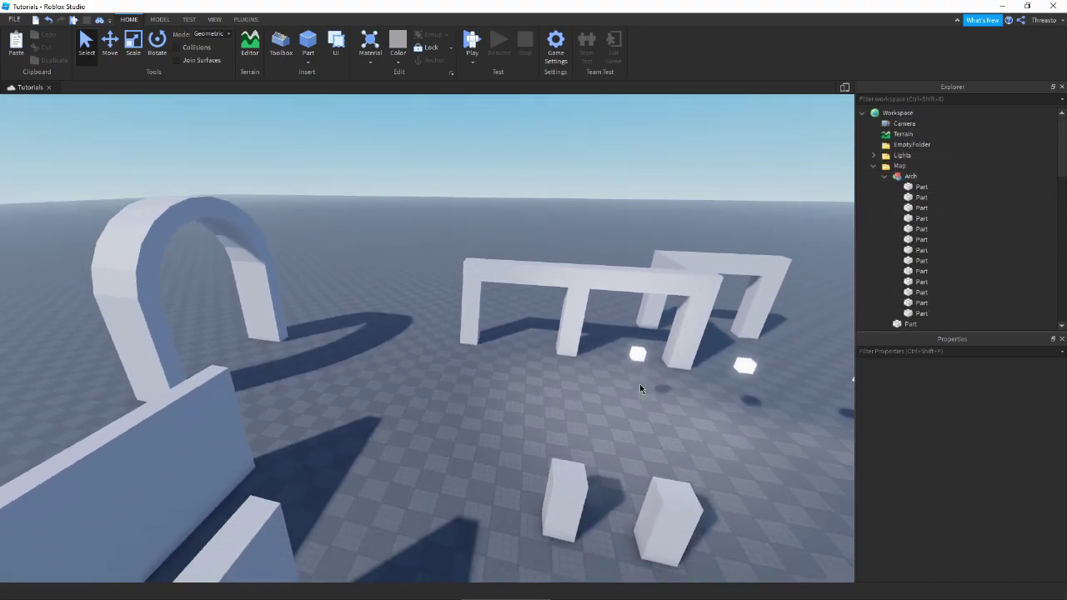
{"action": "scroll", "coordinate": [493, 304], "scroll_direction": "down", "scroll_amount": 5}
{"action": "right_click_drag", "start_coordinate": [493, 304], "coordinate": [493, 303]}
{"action": "key", "text": "s"}
{"action": "left_click", "coordinate": [586, 290]}
{"action": "right_click_drag", "start_coordinate": [586, 290], "coordinate": [586, 289]}
{"action": "scroll", "coordinate": [908, 202], "scroll_direction": "down", "scroll_amount": 4}
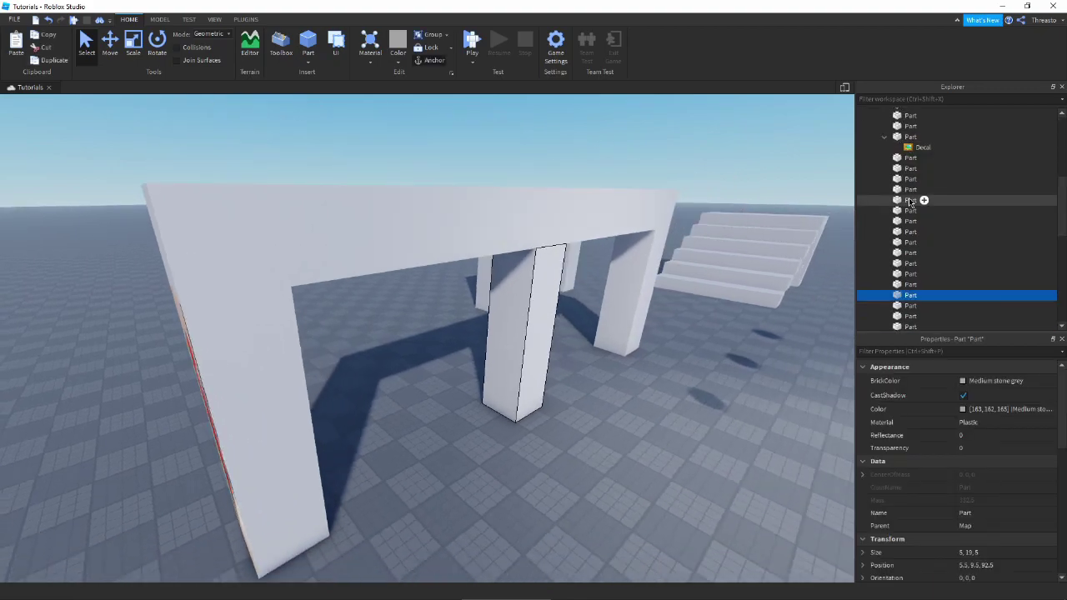
{"action": "right_click", "coordinate": [890, 212]}
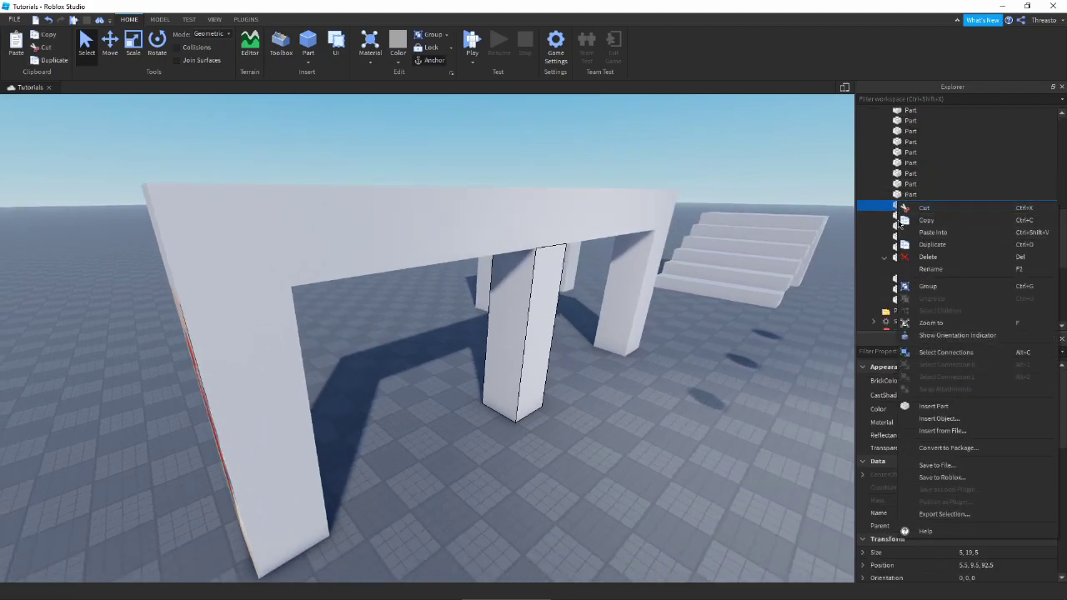
{"action": "left_click", "coordinate": [897, 209]}
{"action": "right_click", "coordinate": [897, 208]}
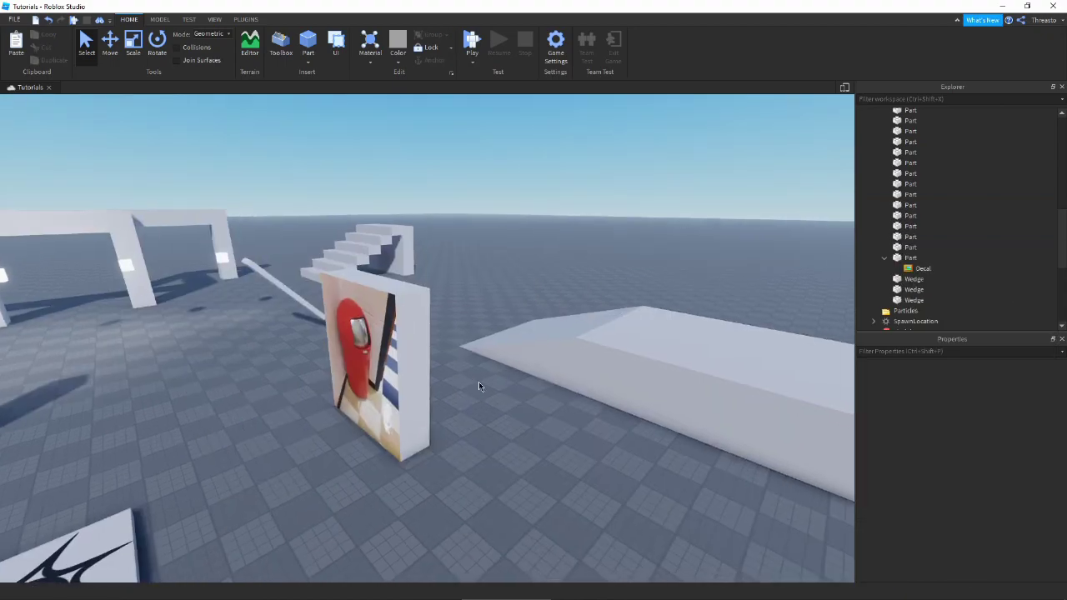
Remove the free-standing picture panel with the trash can decal from the map.
{"action": "right_click_drag", "start_coordinate": [479, 383], "coordinate": [495, 383]}
{"action": "left_click", "coordinate": [428, 359]}
{"action": "right_click_drag", "start_coordinate": [600, 408], "coordinate": [584, 425]}
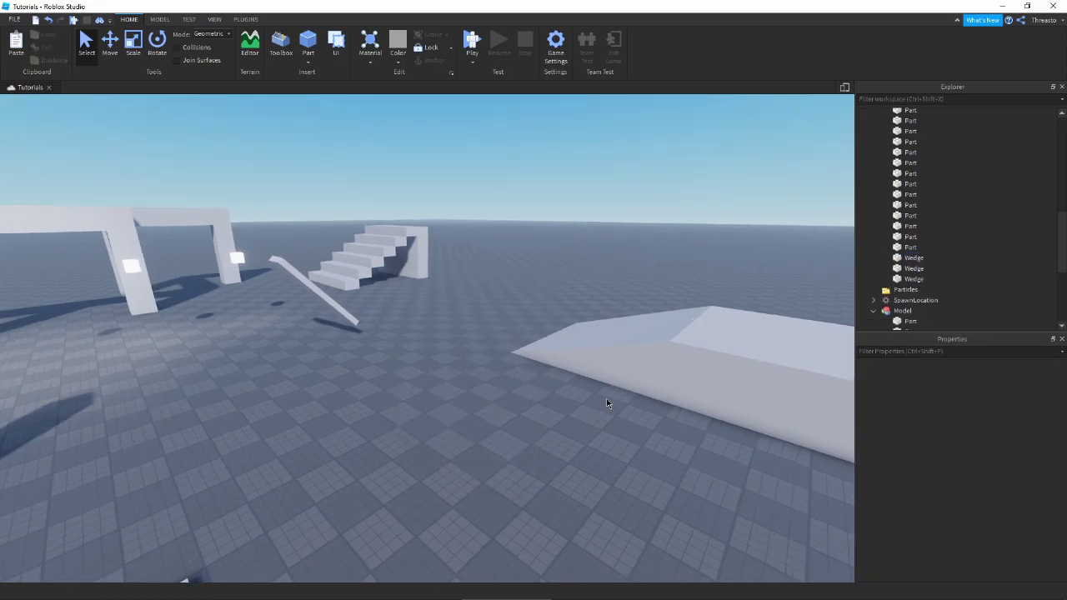
{"action": "key", "text": "s"}
{"action": "right_click_drag", "start_coordinate": [476, 411], "coordinate": [476, 412]}
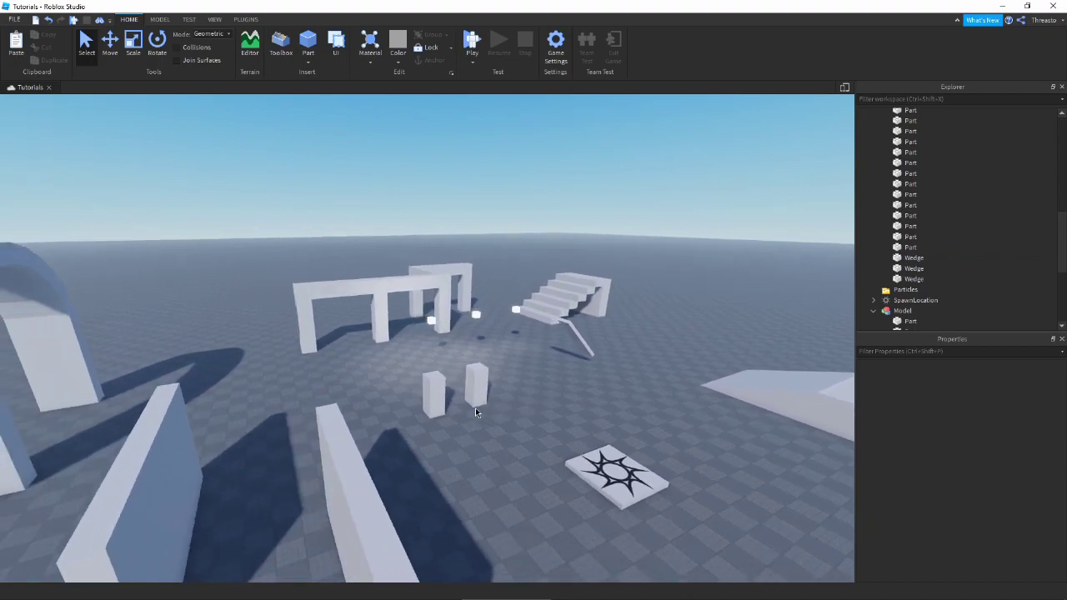
{"action": "key", "text": "w"}
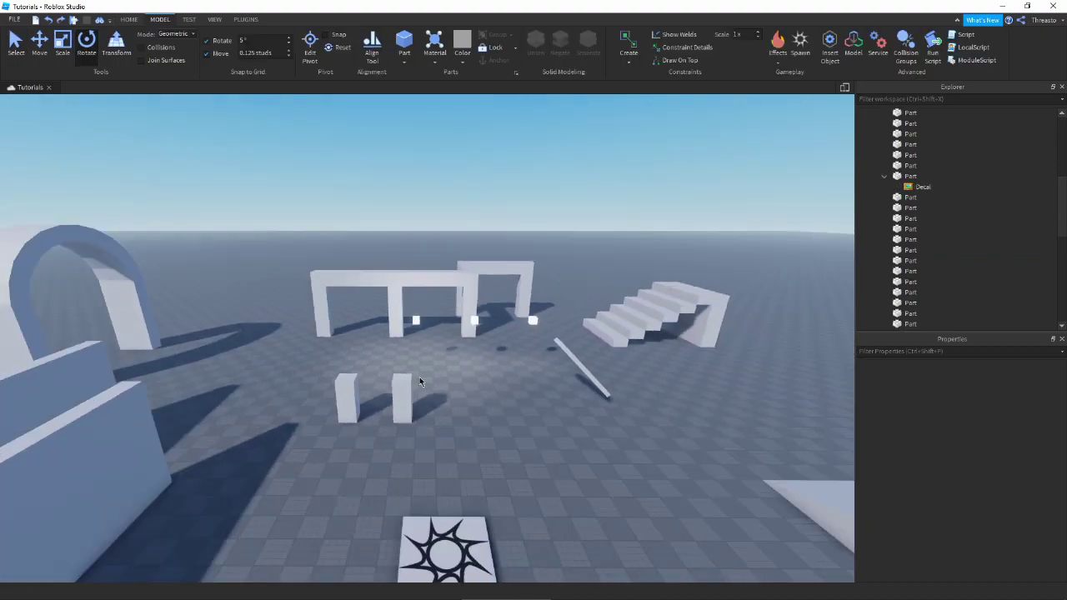
{"action": "right_click_drag", "start_coordinate": [419, 377], "coordinate": [420, 379]}
{"action": "key", "text": "w"}
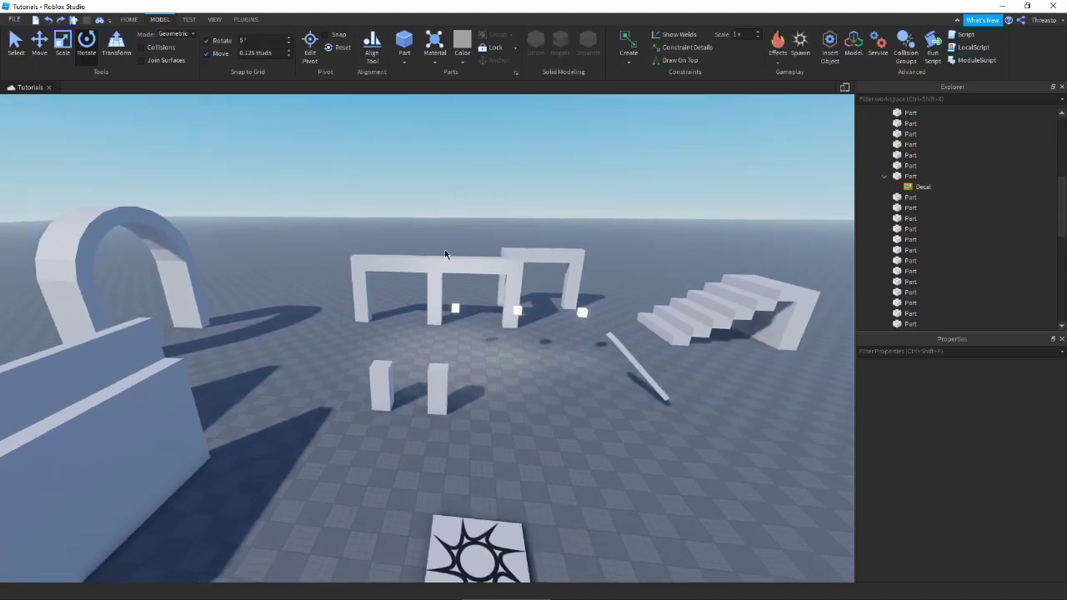
{"action": "key", "text": "w"}
{"action": "right_click_drag", "start_coordinate": [221, 195], "coordinate": [219, 195]}
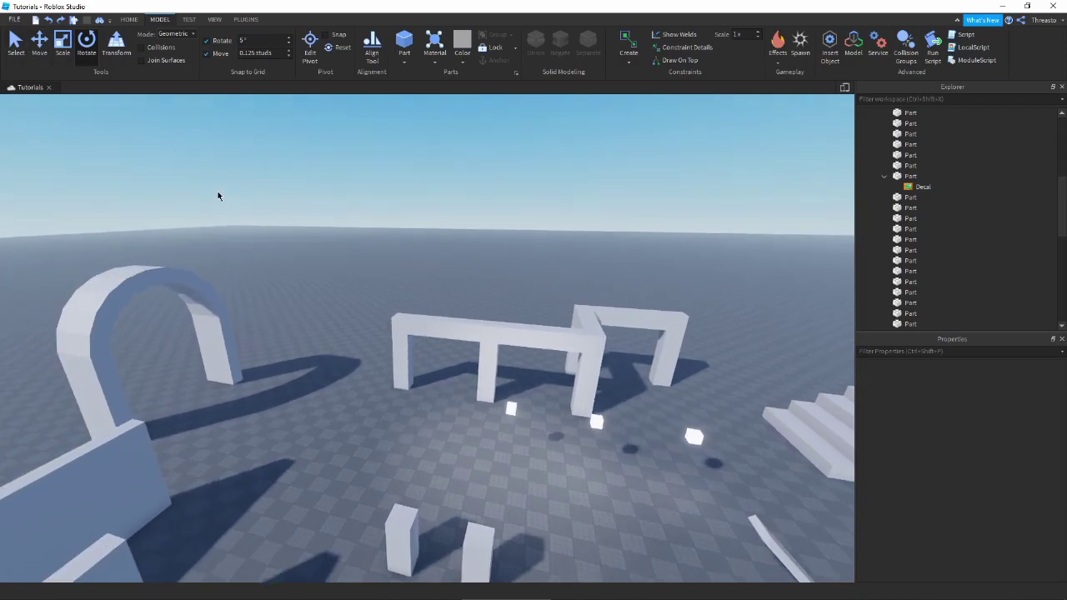
{"action": "key", "text": "s"}
{"action": "key", "text": "w"}
{"action": "key", "text": "w"}
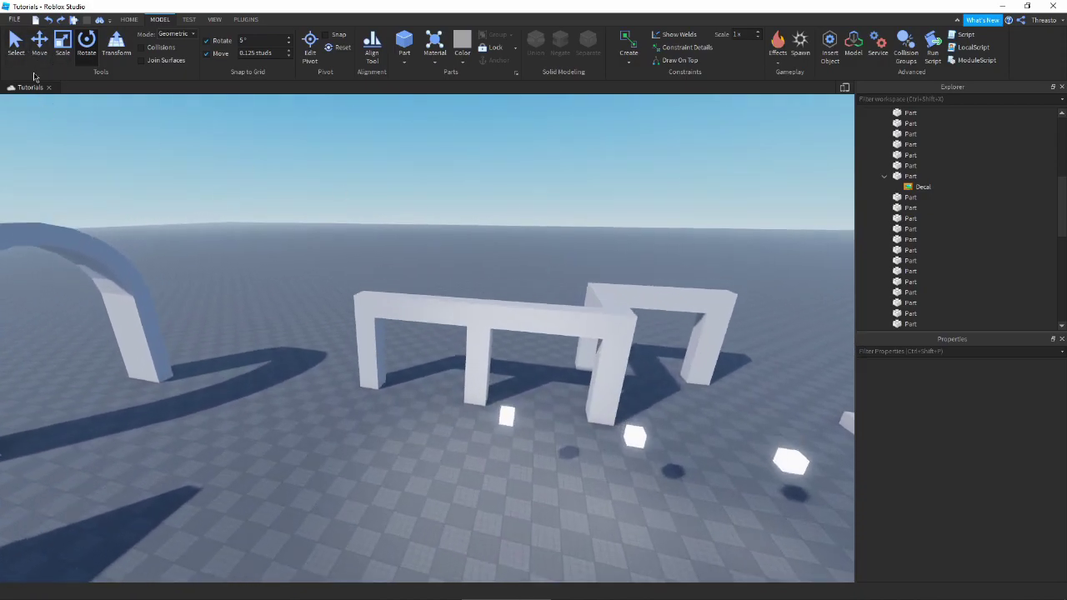
{"action": "key", "text": "d"}
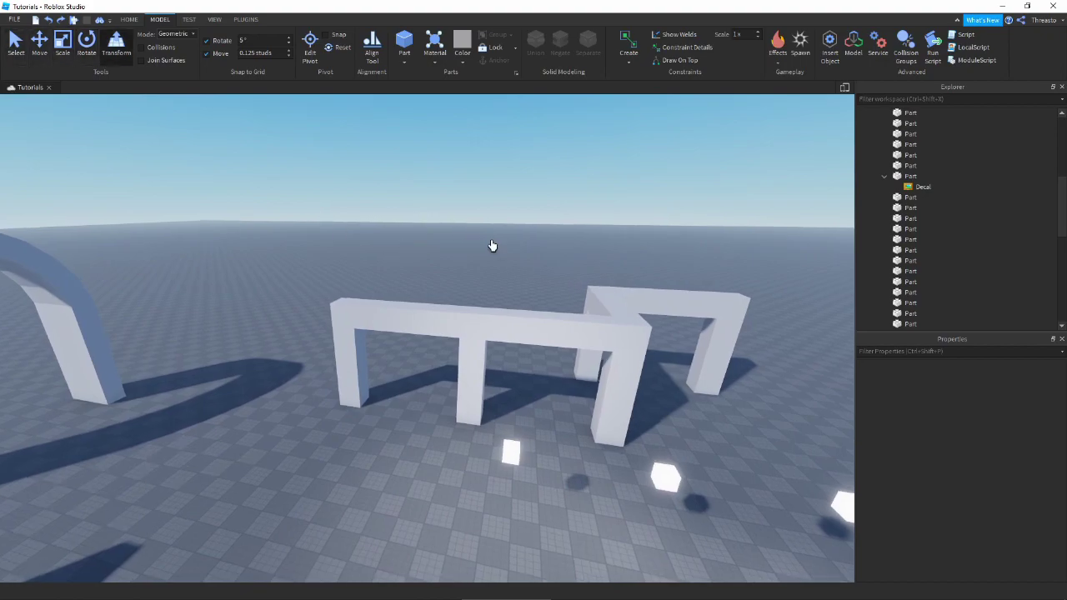
Try pulling the beam frame's end beam off its pillars onto the ground freely with the Select tool.
{"action": "key", "text": "ctrl+1"}
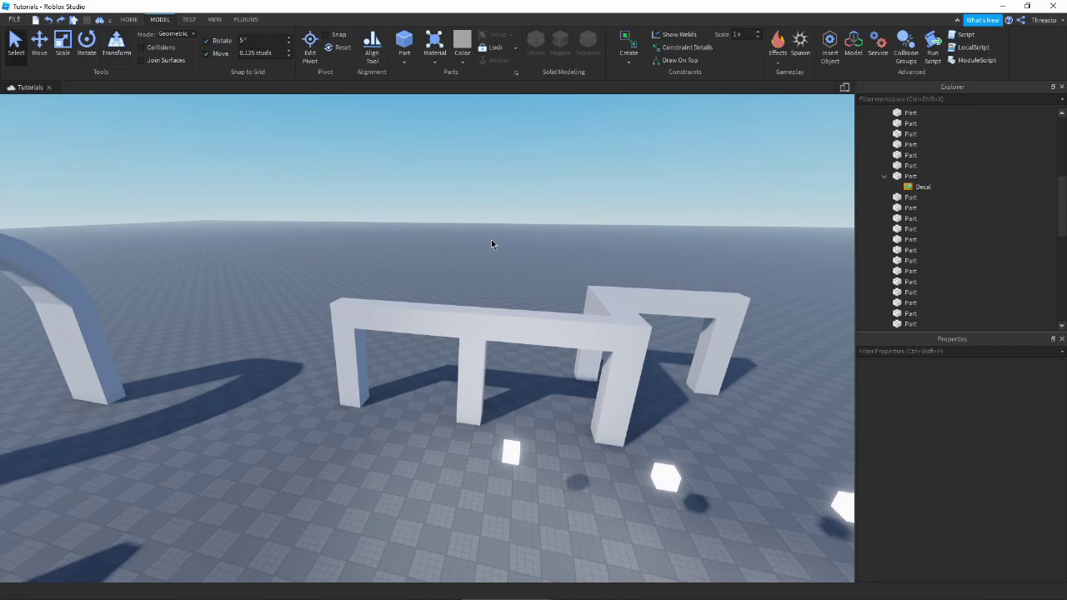
{"action": "scroll", "coordinate": [494, 245], "scroll_direction": "down", "scroll_amount": 3}
{"action": "scroll", "coordinate": [479, 279], "scroll_direction": "up", "scroll_amount": 5}
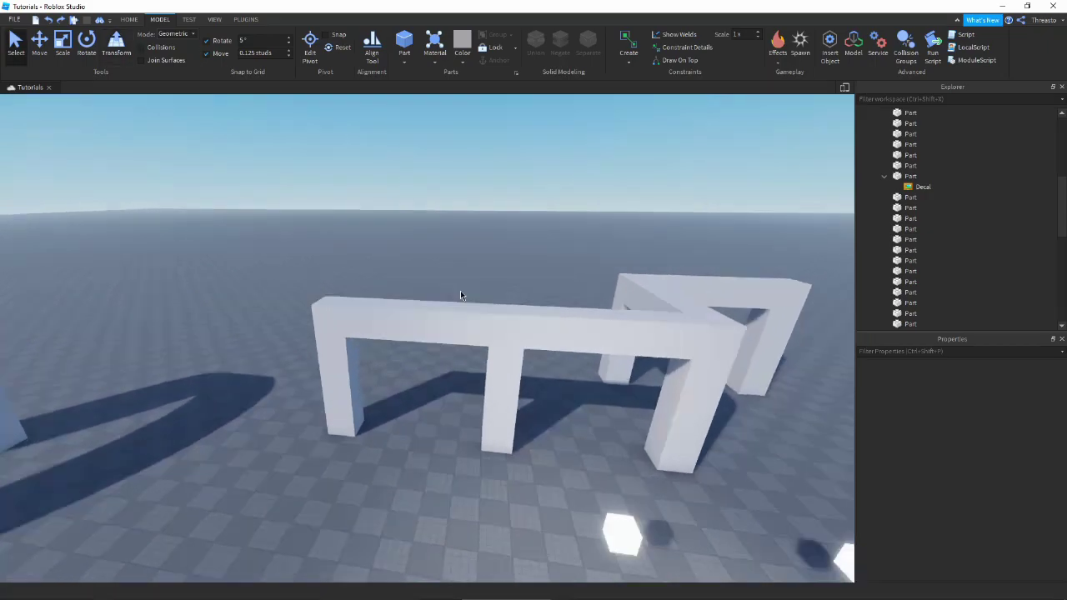
{"action": "left_click", "coordinate": [446, 306]}
{"action": "scroll", "coordinate": [459, 337], "scroll_direction": "up", "scroll_amount": 3}
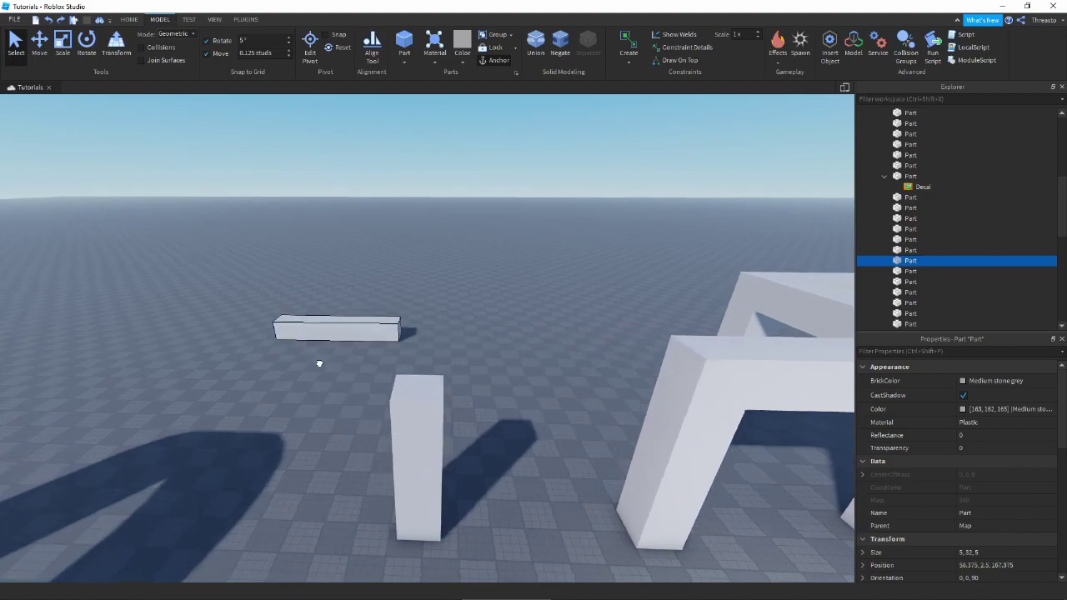
{"action": "left_click_drag", "start_coordinate": [319, 363], "coordinate": [503, 348]}
Try moving the adjoining beam along its length with the Move tool, and clear the selection.
{"action": "key", "text": "ctrl+2"}
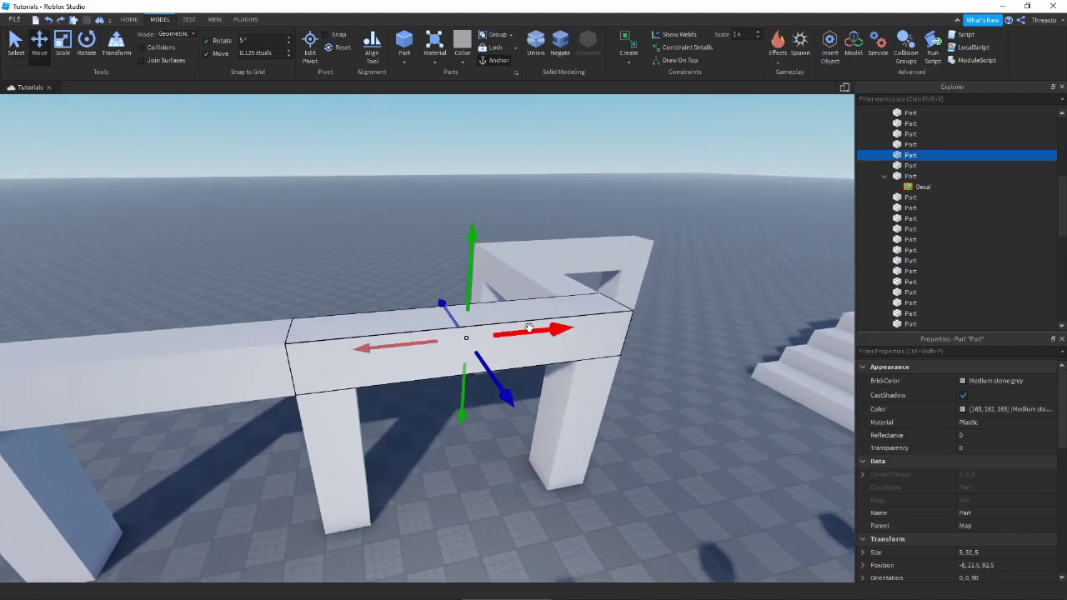
{"action": "mouse_move", "coordinate": [536, 326]}
{"action": "left_mouse_down"}
{"action": "mouse_move", "coordinate": [452, 345]}
{"action": "mouse_move", "coordinate": [536, 325]}
{"action": "left_mouse_up"}
{"action": "scroll", "coordinate": [465, 300], "scroll_direction": "up", "scroll_amount": 2}
{"action": "key", "text": "d"}
{"action": "right_click_drag", "start_coordinate": [465, 300], "coordinate": [455, 309]}
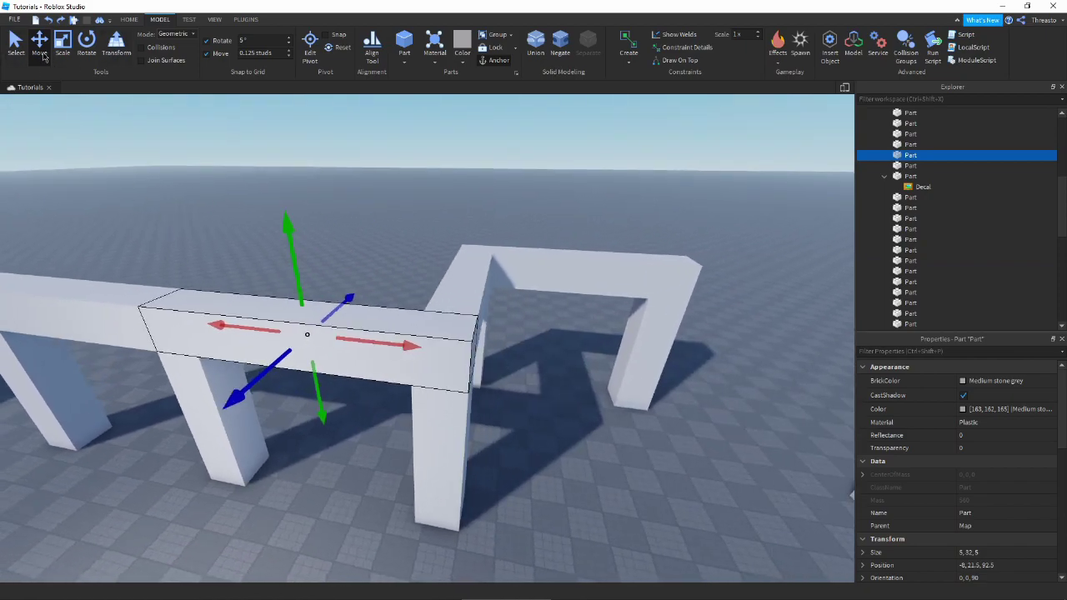
{"action": "left_click", "coordinate": [86, 41]}
{"action": "left_click", "coordinate": [39, 42]}
{"action": "right_click_drag", "start_coordinate": [171, 191], "coordinate": [313, 202]}
{"action": "left_click", "coordinate": [321, 198]}
{"action": "key", "text": "d"}
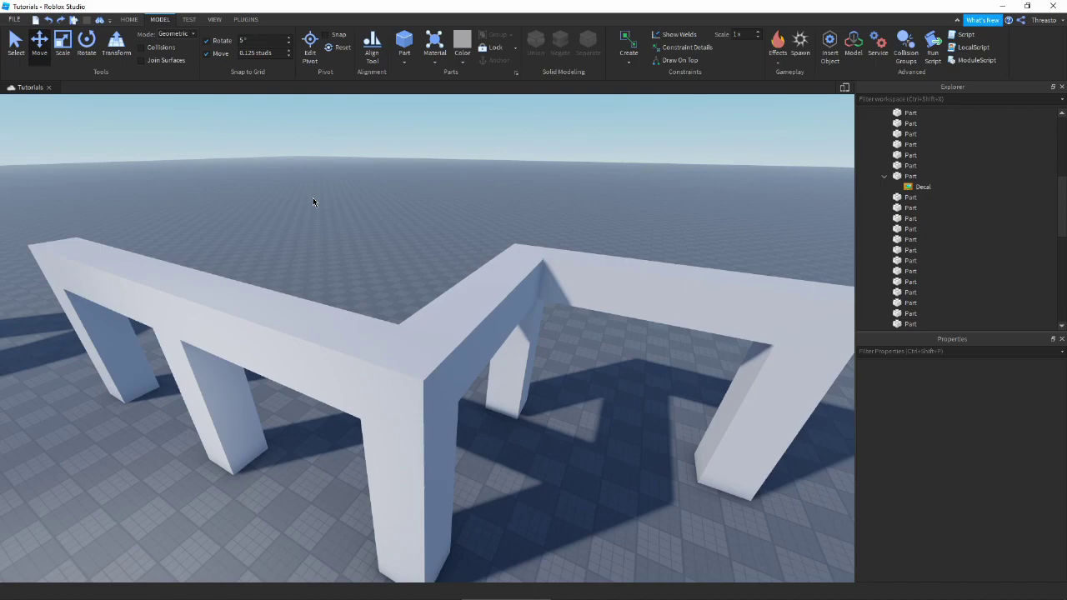
Try moving the connecting beam lengthwise away from the corner pillar with the Move tool, and undo the move.
{"action": "right_click_drag", "start_coordinate": [312, 199], "coordinate": [312, 199]}
{"action": "key", "text": "d"}
{"action": "left_click", "coordinate": [369, 295]}
{"action": "right_click_drag", "start_coordinate": [370, 295], "coordinate": [370, 298]}
{"action": "key", "text": "d"}
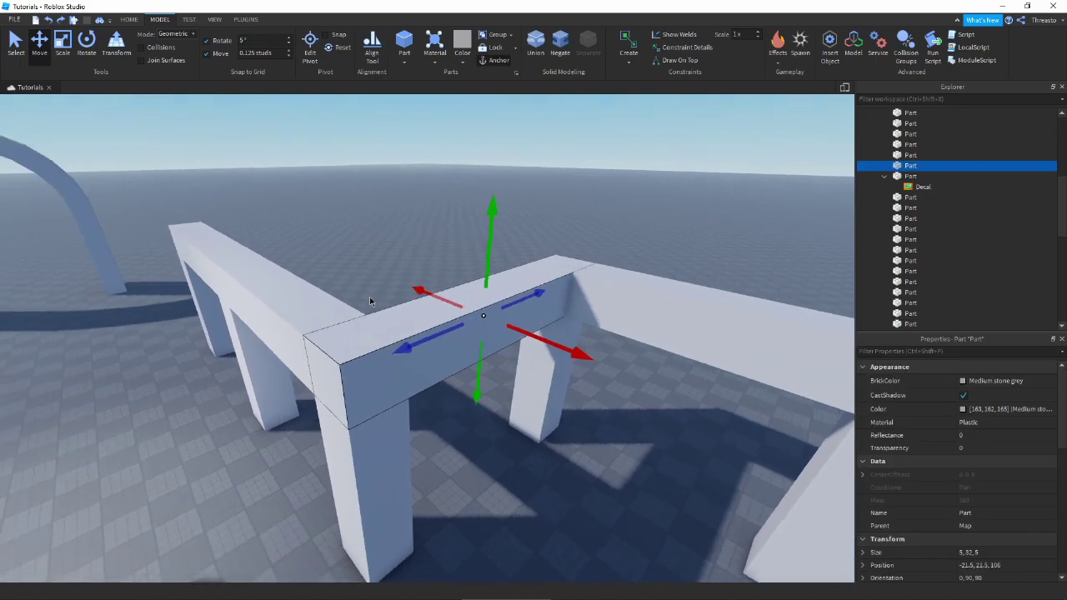
{"action": "key", "text": "ctrl+3"}
{"action": "right_click_drag", "start_coordinate": [450, 317], "coordinate": [401, 316]}
{"action": "key", "text": "ctrl+2"}
{"action": "left_click_drag", "start_coordinate": [471, 351], "coordinate": [533, 332]}
{"action": "right_click_drag", "start_coordinate": [517, 337], "coordinate": [492, 338]}
{"action": "key", "text": "d"}
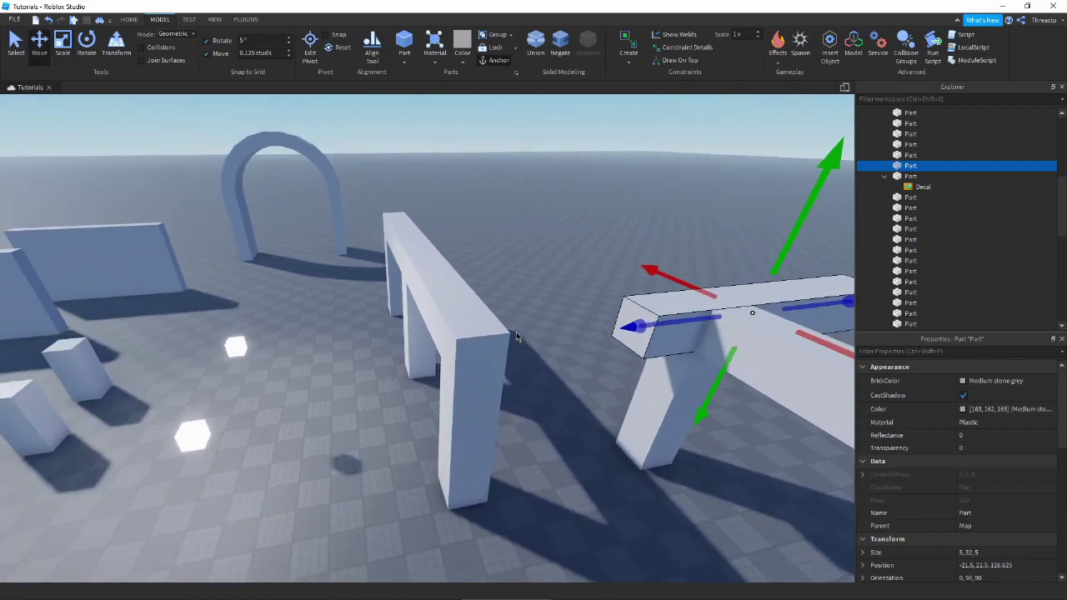
{"action": "key", "text": "ctrl+z"}
Try resizing the connecting beam along its length with the Scale tool, and undo the change.
{"action": "key", "text": "ctrl+3"}
{"action": "left_click_drag", "start_coordinate": [425, 352], "coordinate": [458, 340]}
{"action": "key", "text": "d"}
{"action": "key", "text": "ctrl+z"}
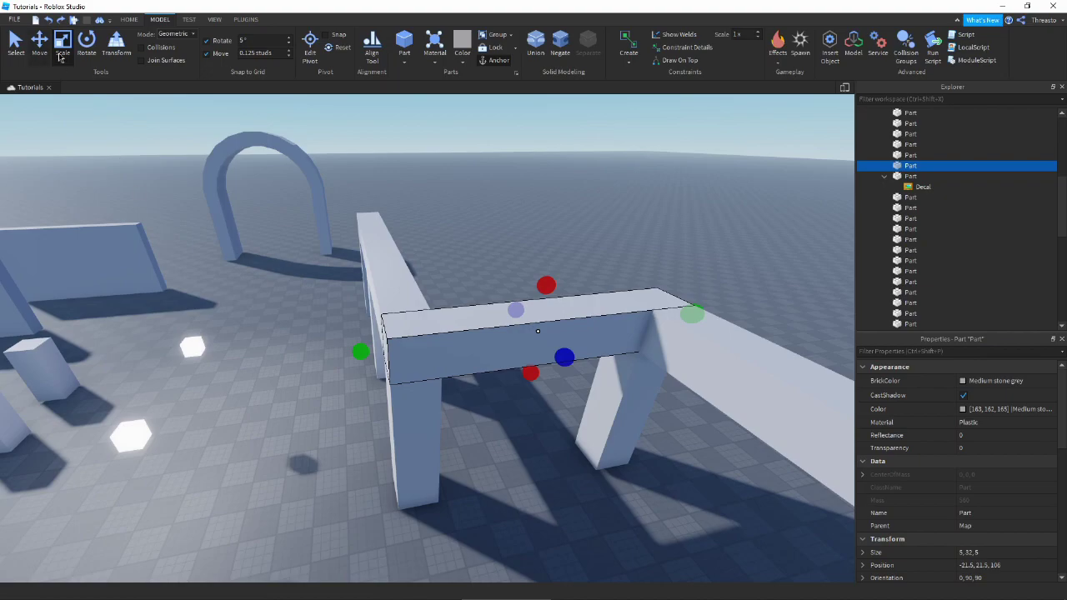
Try rotating the beam frame's end beam with the Rotate tool.
{"action": "right_click_drag", "start_coordinate": [117, 285], "coordinate": [275, 296]}
{"action": "left_click", "coordinate": [600, 379]}
{"action": "right_click_drag", "start_coordinate": [600, 380], "coordinate": [667, 381]}
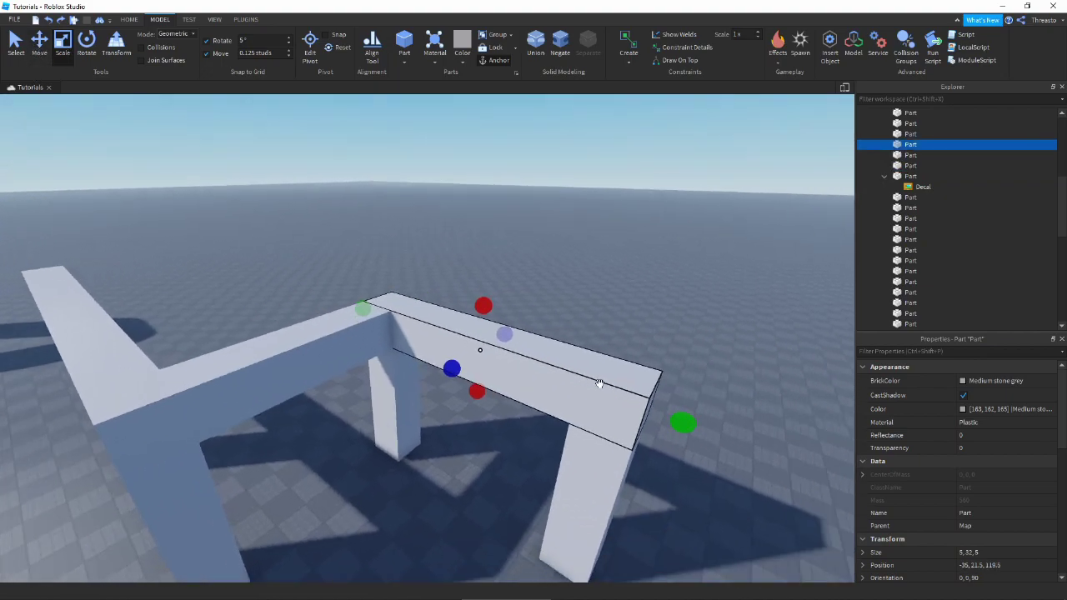
{"action": "key", "text": "ctrl+4"}
{"action": "left_click_drag", "start_coordinate": [542, 315], "coordinate": [555, 281]}
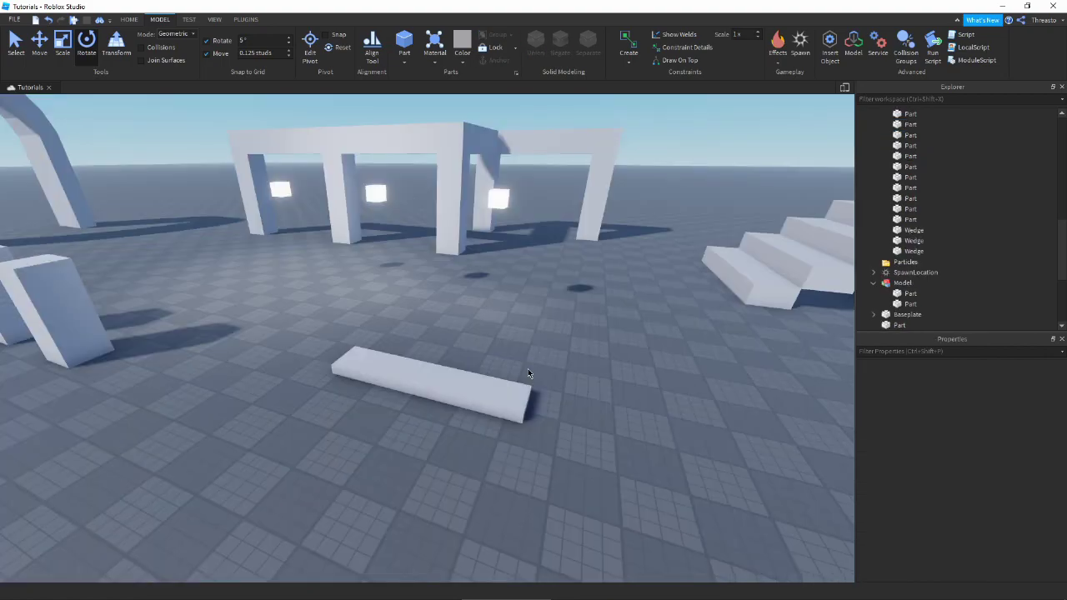
Select the flat plank lying on the ground and rotate it about its vertical axis in repeated 90-degree turns.
{"action": "left_click", "coordinate": [472, 409]}
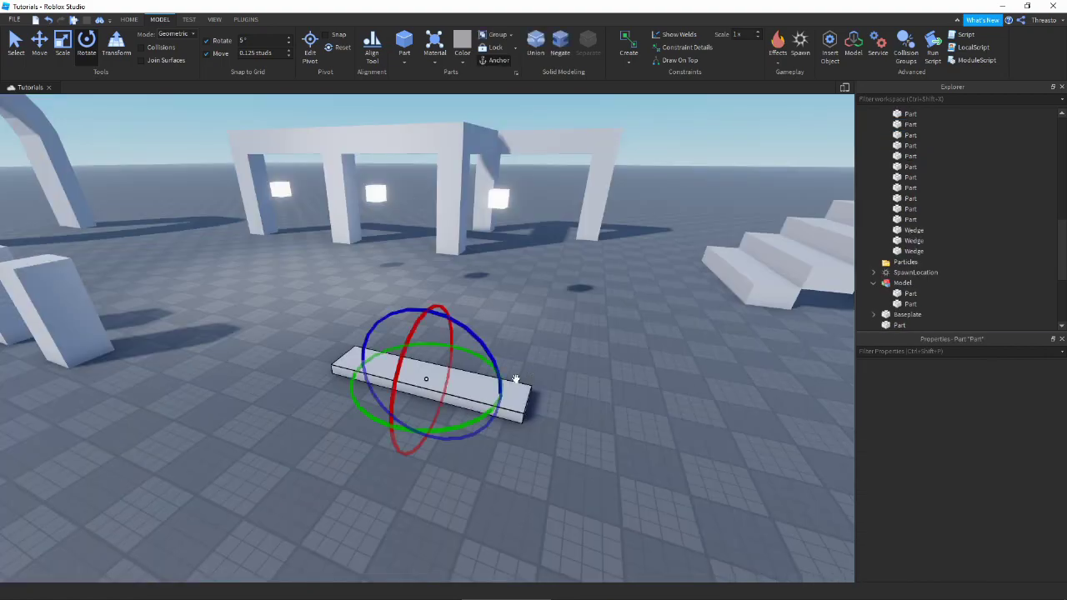
{"action": "right_click_drag", "start_coordinate": [472, 409], "coordinate": [573, 355]}
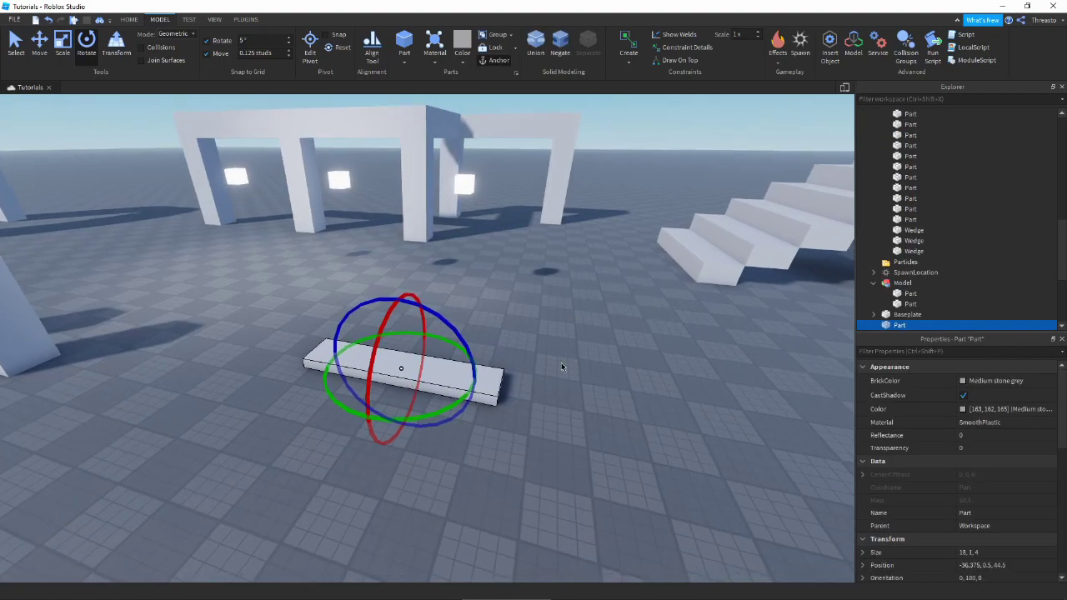
{"action": "key", "text": "ctrl+r"}
{"action": "key", "text": "ctrl+r"}
{"action": "key", "text": "ctrl+r"}
{"action": "key", "text": "ctrl+r"}
{"action": "key", "text": "ctrl+r"}
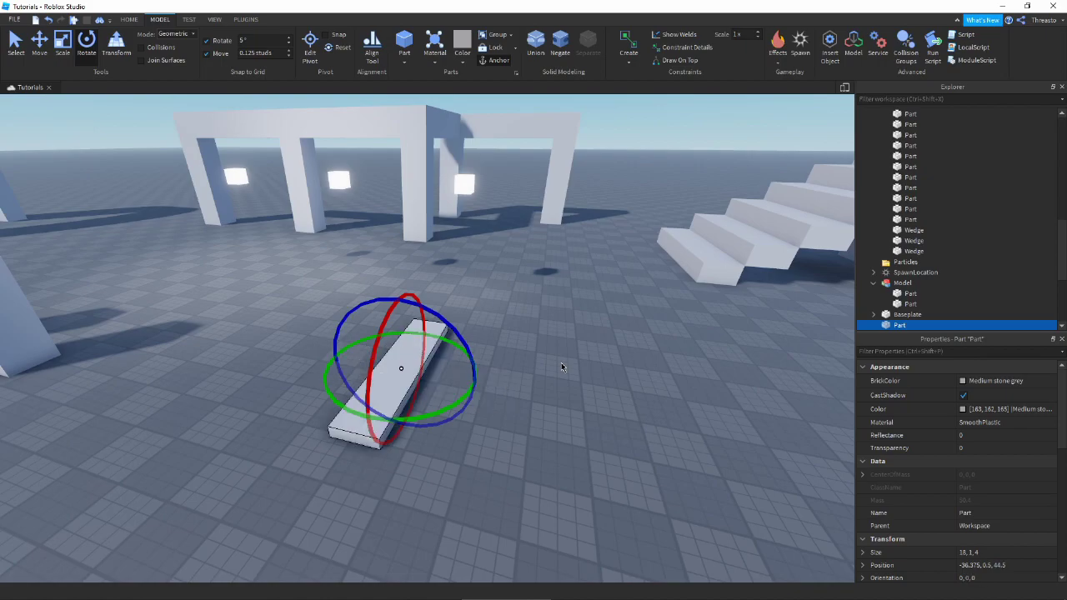
Reselect the ground plank, give it a few more 90-degree turns about the vertical axis, and clear the selection.
{"action": "left_click", "coordinate": [561, 364]}
{"action": "right_click_drag", "start_coordinate": [561, 364], "coordinate": [378, 362]}
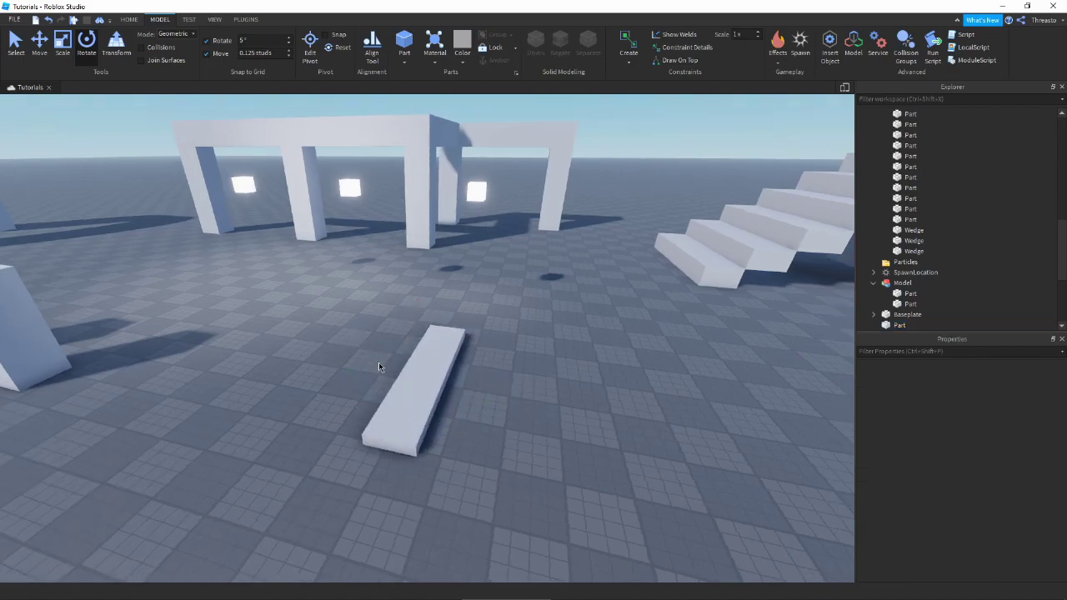
{"action": "left_click", "coordinate": [416, 373]}
{"action": "key", "text": "ctrl+r"}
{"action": "key", "text": "ctrl+r"}
{"action": "key", "text": "ctrl+r"}
{"action": "left_click", "coordinate": [565, 353]}
{"action": "right_click_drag", "start_coordinate": [566, 352], "coordinate": [403, 386]}
{"action": "left_click", "coordinate": [555, 389]}
{"action": "left_click", "coordinate": [407, 401]}
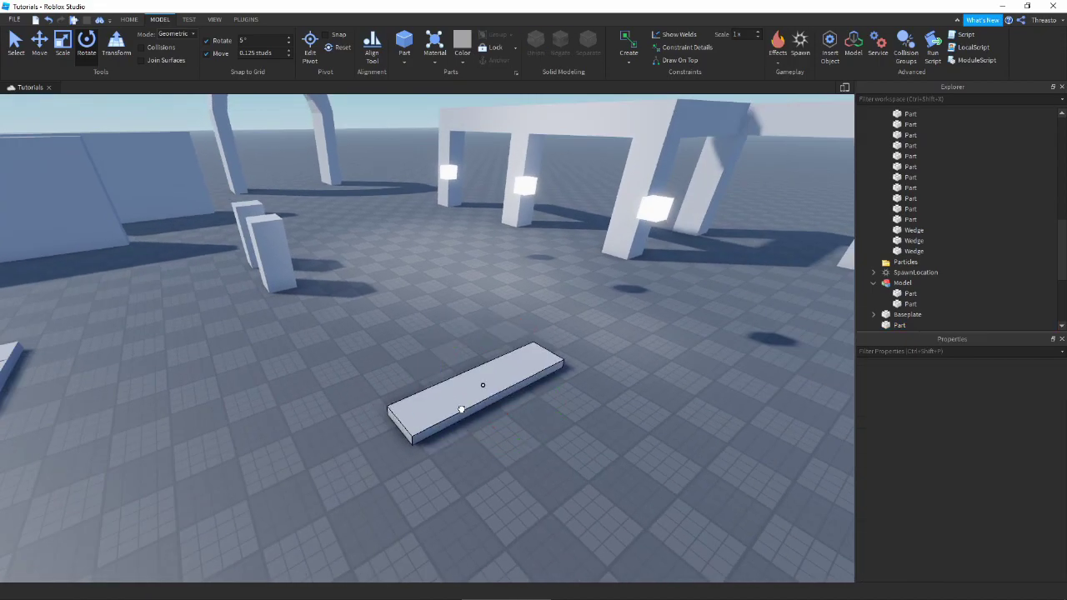
{"action": "left_click", "coordinate": [465, 407]}
{"action": "left_click", "coordinate": [664, 403]}
{"action": "right_click_drag", "start_coordinate": [672, 405], "coordinate": [664, 402]}
Raise the ground plank straight up with the Move tool to a Y position of 7.875.
{"action": "left_click", "coordinate": [504, 369]}
{"action": "right_click_drag", "start_coordinate": [586, 385], "coordinate": [602, 384]}
{"action": "key", "text": "w"}
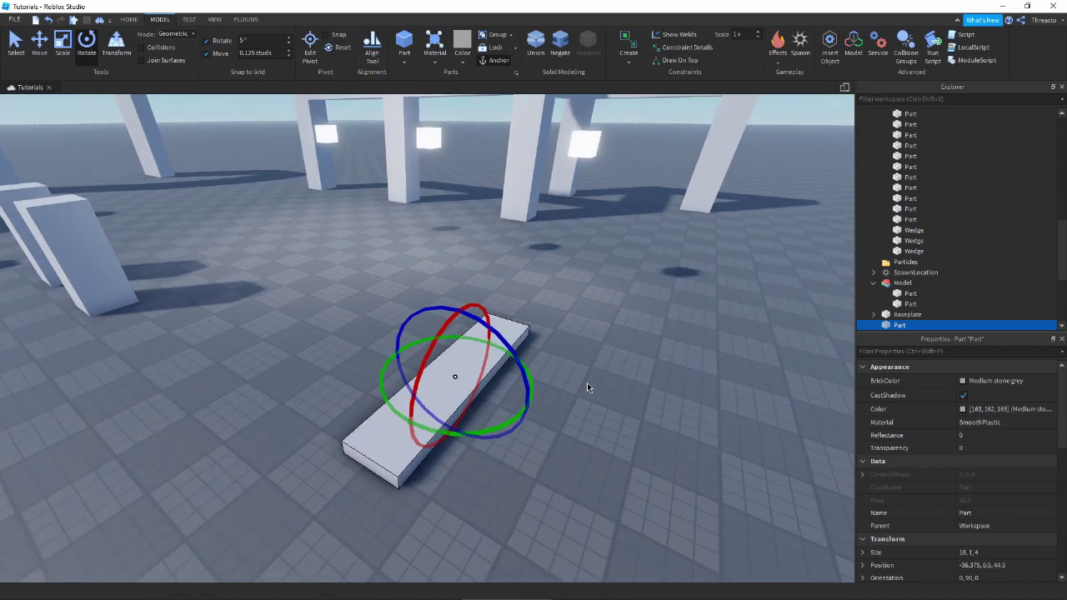
{"action": "key", "text": "ctrl+2"}
{"action": "left_click_drag", "start_coordinate": [459, 324], "coordinate": [460, 308]}
{"action": "right_click_drag", "start_coordinate": [656, 358], "coordinate": [654, 357]}
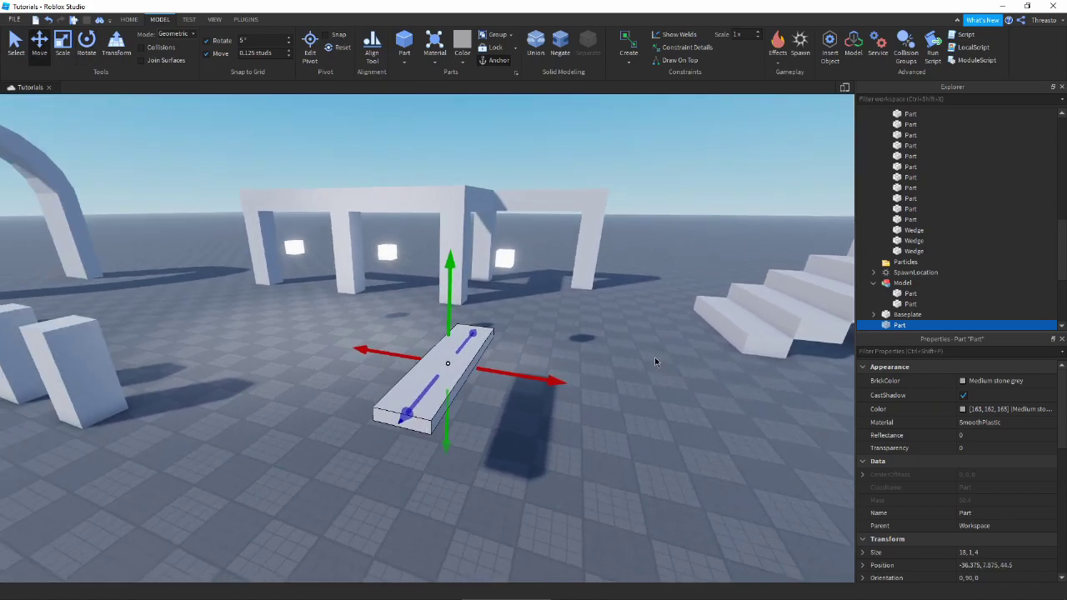
Tilt the raised plank repeatedly in 90-degree steps, ending with it standing upright.
{"action": "key", "text": "ctrl+t"}
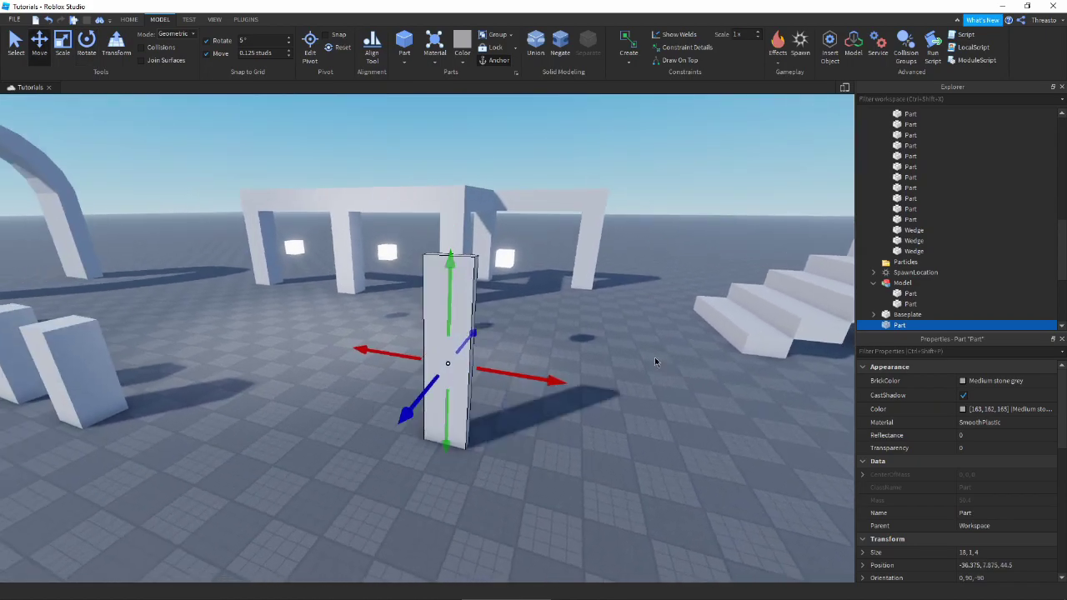
{"action": "key", "text": "ctrl+t"}
{"action": "key", "text": "ctrl+t"}
{"action": "key", "text": "ctrl+t"}
{"action": "key", "text": "ctrl+t"}
{"action": "key", "text": "ctrl+t"}
{"action": "key", "text": "ctrl+t"}
{"action": "right_click_drag", "start_coordinate": [480, 442], "coordinate": [480, 442]}
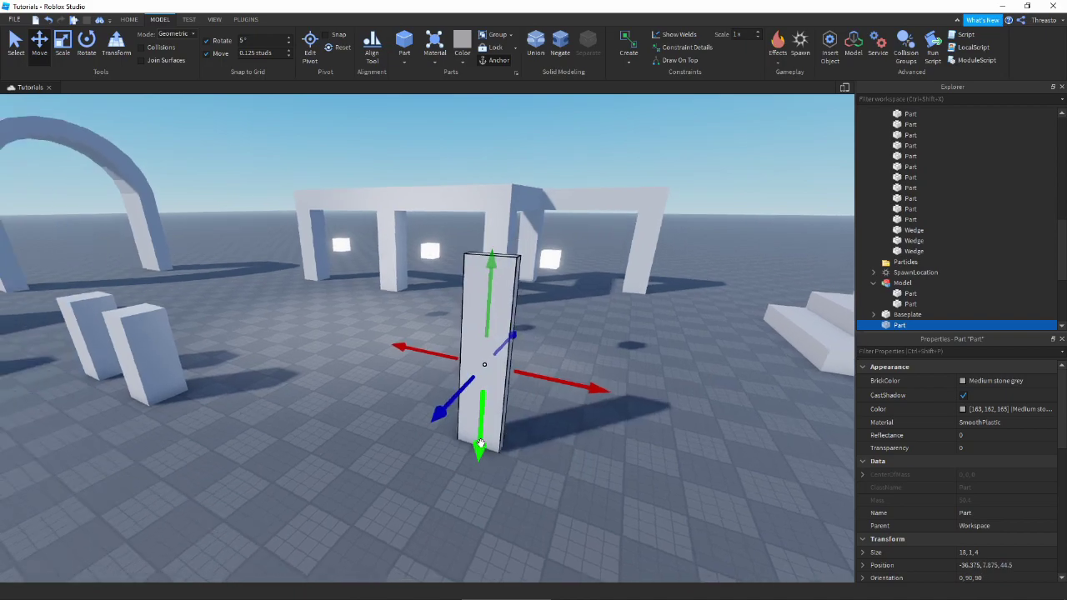
Combine 90-degree tilts and vertical-axis rotations on the raised plank, shifting it about 1.5 studs along the X axis between them.
{"action": "key", "text": "ctrl+t"}
{"action": "key", "text": "ctrl+r"}
{"action": "key", "text": "ctrl+t"}
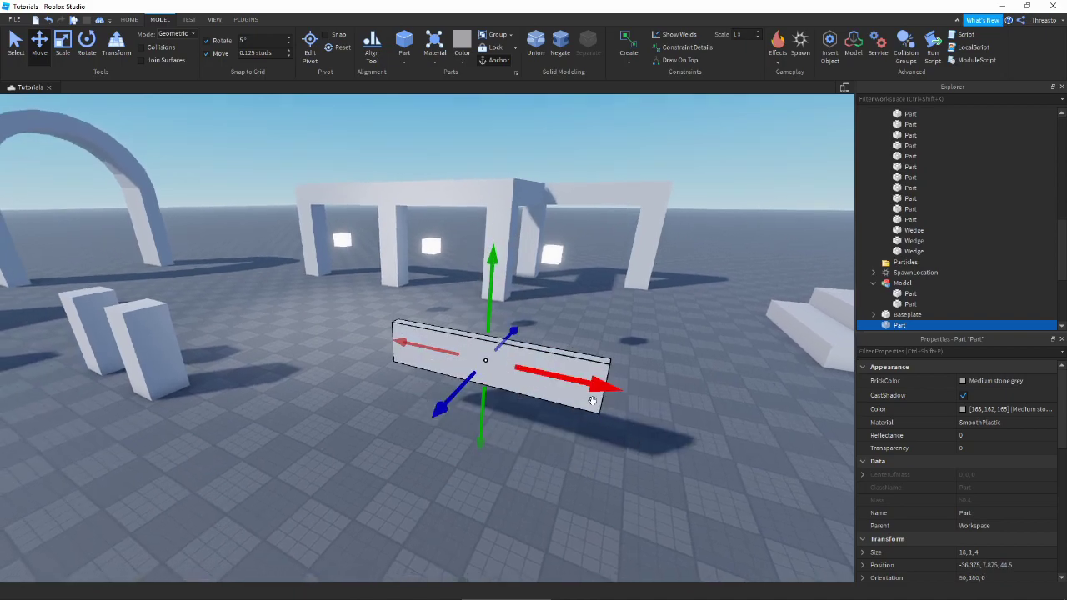
{"action": "left_click_drag", "start_coordinate": [593, 401], "coordinate": [571, 396]}
{"action": "right_click_drag", "start_coordinate": [618, 438], "coordinate": [619, 438]}
{"action": "key", "text": "ctrl+r"}
{"action": "key", "text": "ctrl+t"}
{"action": "key", "text": "ctrl+r"}
{"action": "key", "text": "ctrl+t"}
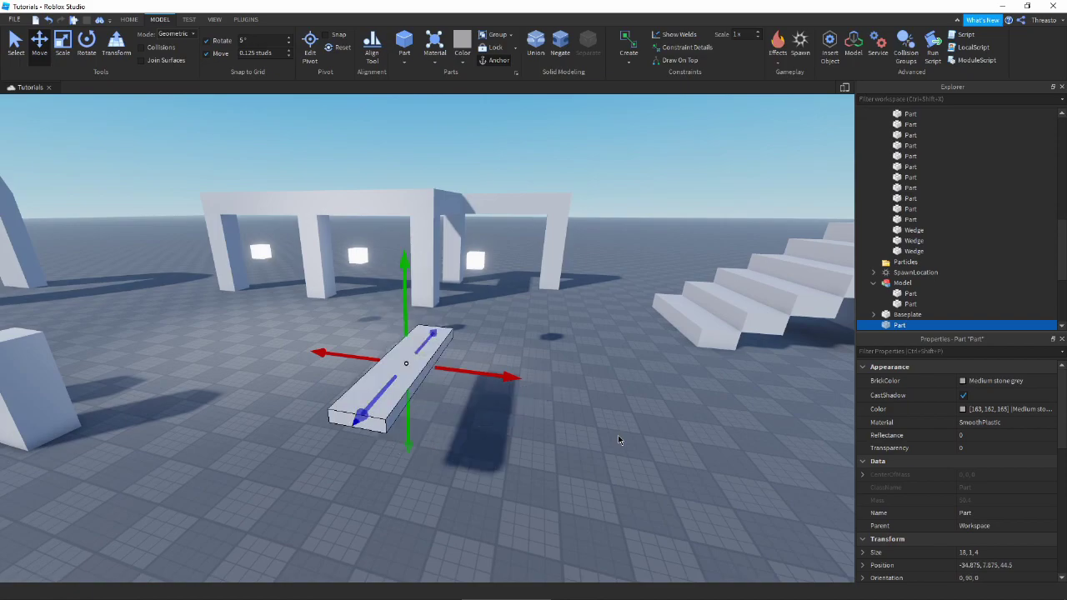
{"action": "key", "text": "ctrl+r"}
Rotate the raised plank with the Rotate tool's rings and clear the selection.
{"action": "key", "text": "ctrl+4"}
{"action": "left_click_drag", "start_coordinate": [474, 336], "coordinate": [326, 405]}
{"action": "left_click", "coordinate": [569, 448]}
{"action": "left_click", "coordinate": [396, 373]}
{"action": "left_click", "coordinate": [586, 428]}
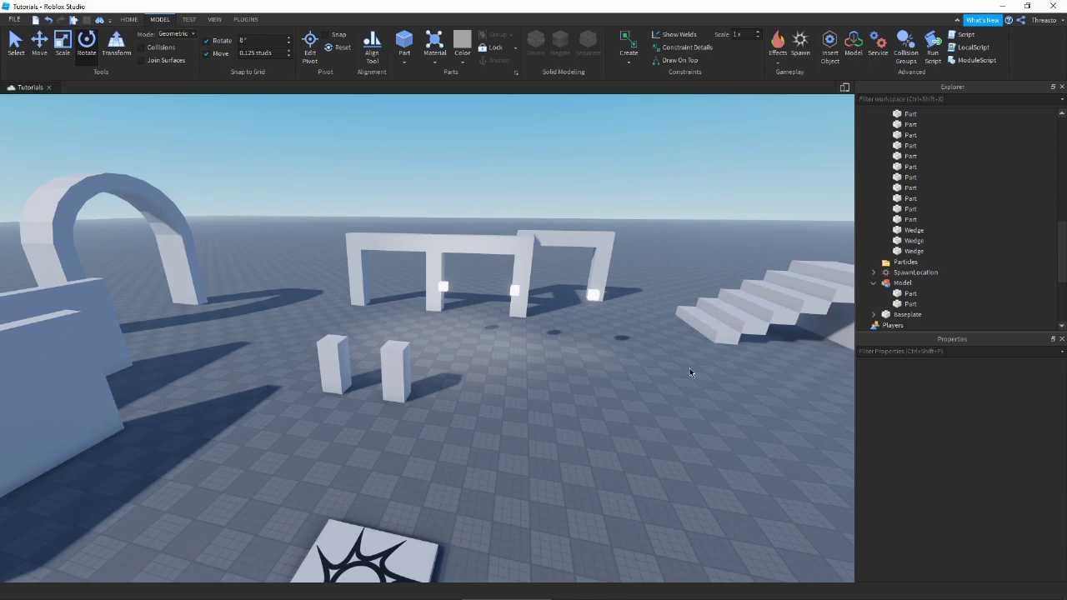
Set the rotation snap increment to 5 degrees and the move snap increment to 1 stud.
{"action": "key", "text": "d"}
{"action": "right_click_drag", "start_coordinate": [690, 372], "coordinate": [466, 195]}
{"action": "key", "text": "s"}
{"action": "key", "text": "a"}
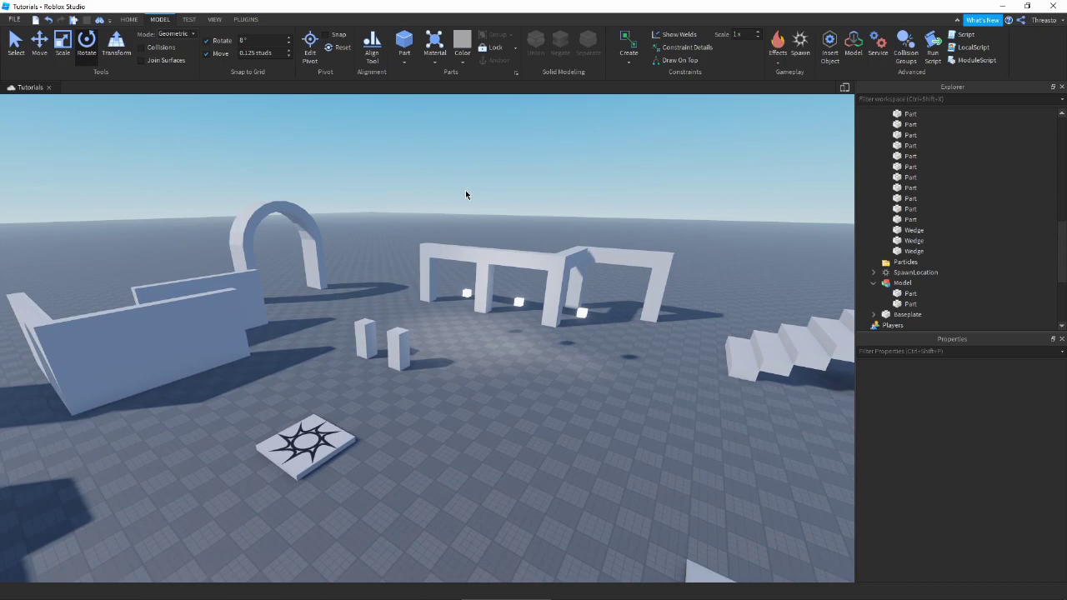
{"action": "left_click", "coordinate": [264, 41]}
{"action": "type", "text": "5"}
{"action": "key", "text": "Return"}
{"action": "right_click_drag", "start_coordinate": [365, 131], "coordinate": [382, 140]}
{"action": "left_click", "coordinate": [257, 54]}
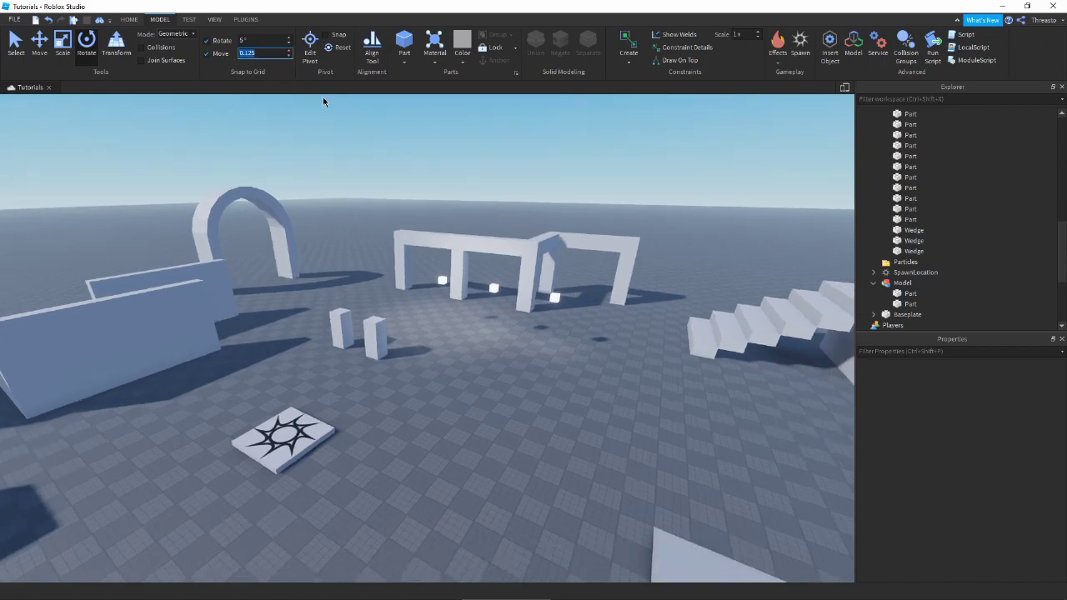
{"action": "type", "text": "1"}
{"action": "key", "text": "Return"}
{"action": "scroll", "coordinate": [351, 188], "scroll_direction": "up", "scroll_amount": 4}
Set the rotation snap increment to 15 degrees and the move snap increment to 0.125 studs.
{"action": "left_click", "coordinate": [262, 40]}
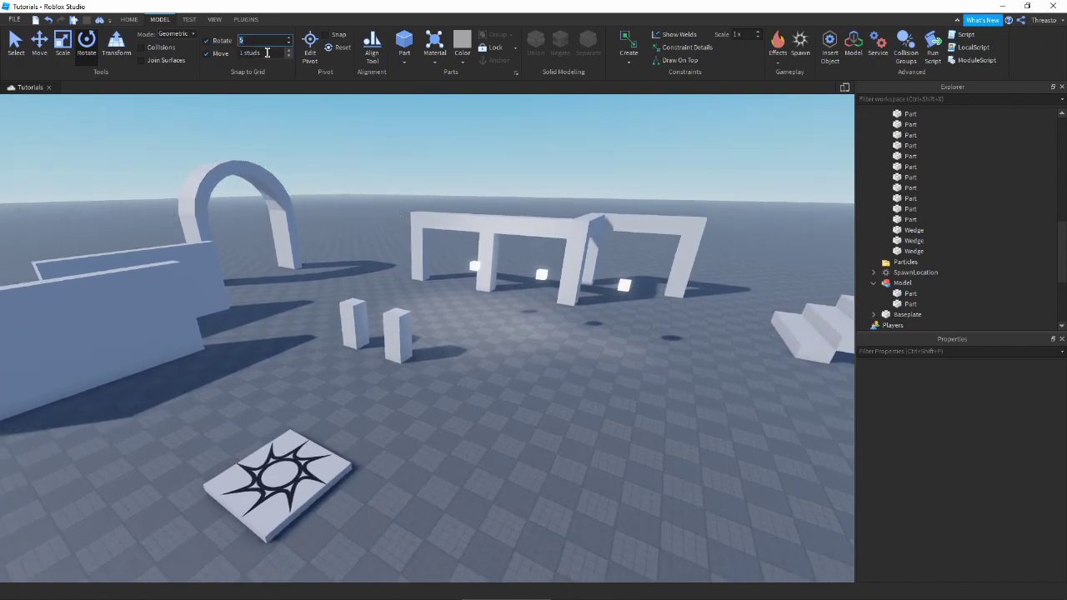
{"action": "type", "text": "15"}
{"action": "right_click_drag", "start_coordinate": [428, 230], "coordinate": [403, 217]}
{"action": "scroll", "coordinate": [367, 200], "scroll_direction": "down", "scroll_amount": 3}
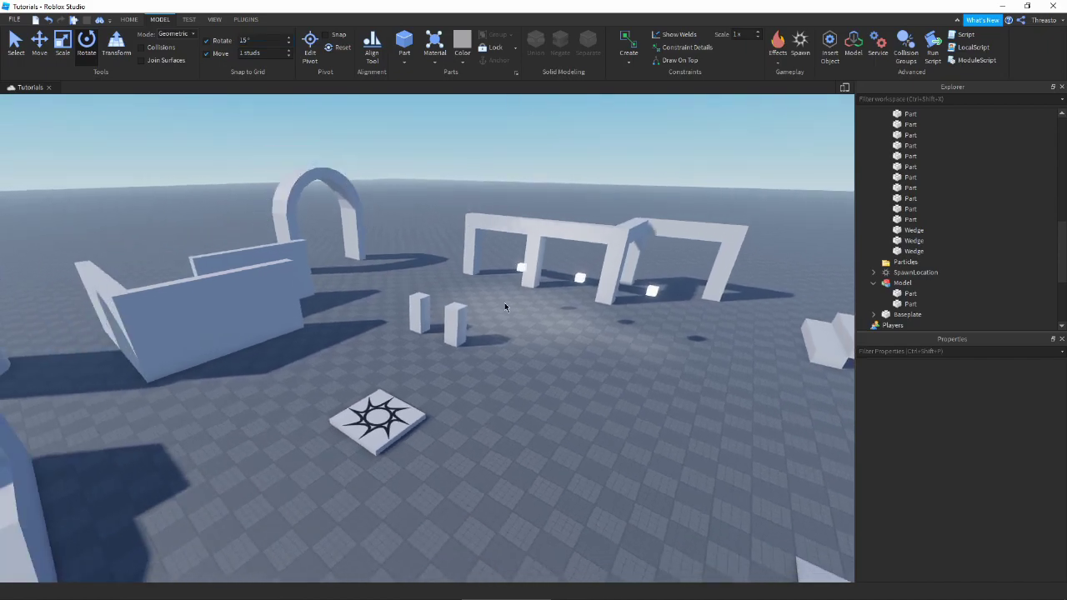
{"action": "key", "text": "Tab"}
{"action": "type", "text": ".125"}
{"action": "key", "text": "Return"}
{"action": "right_click_drag", "start_coordinate": [492, 259], "coordinate": [485, 247]}
{"action": "key", "text": "w"}
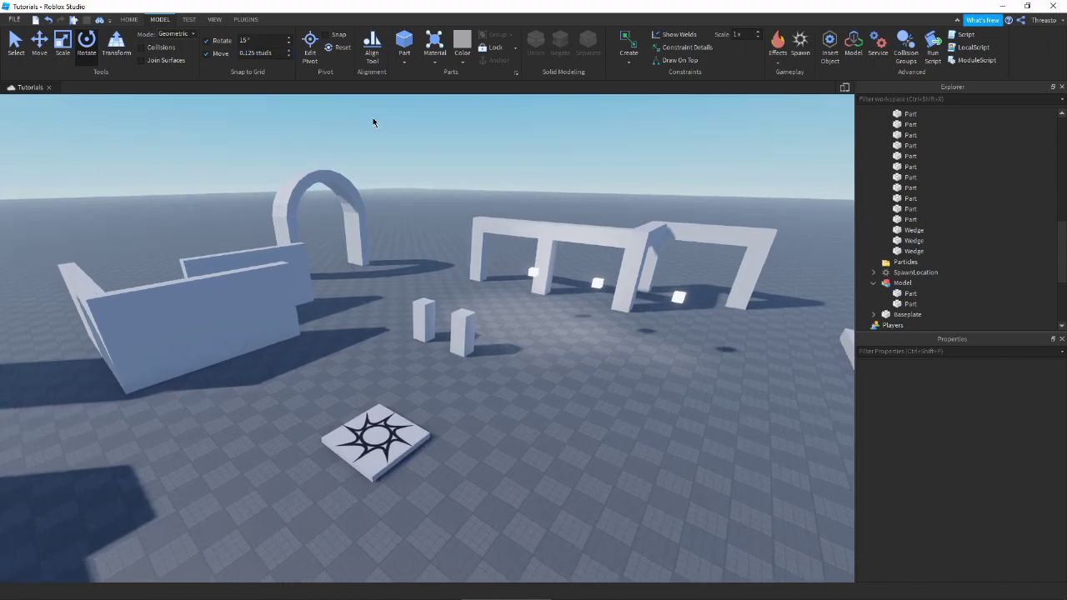
{"action": "key", "text": "w"}
{"action": "right_click_drag", "start_coordinate": [464, 207], "coordinate": [431, 218]}
{"action": "key", "text": "s"}
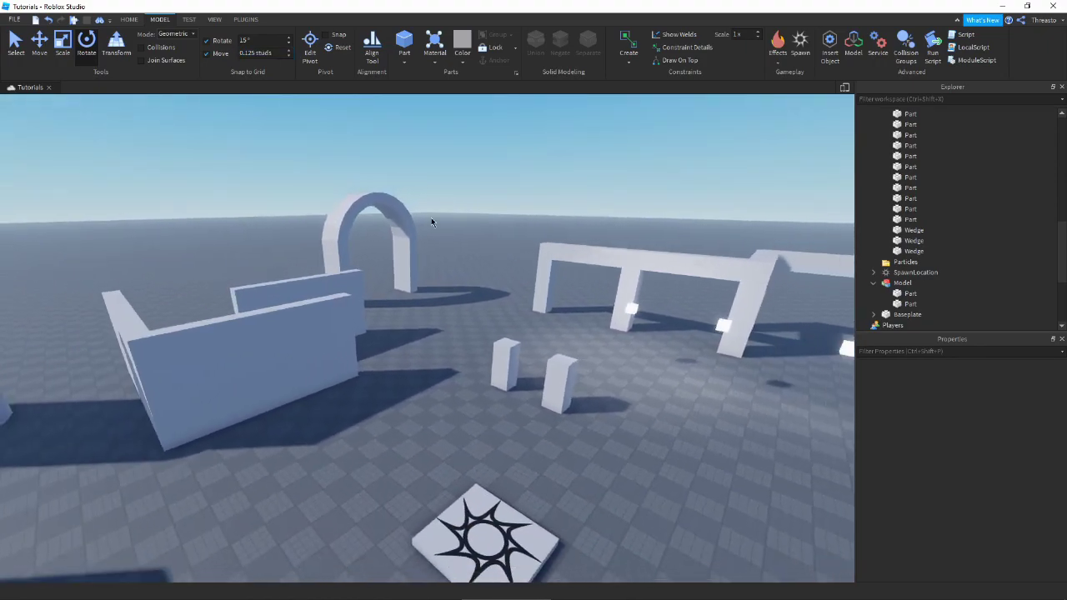
{"action": "key", "text": "d"}
{"action": "left_click", "coordinate": [256, 53]}
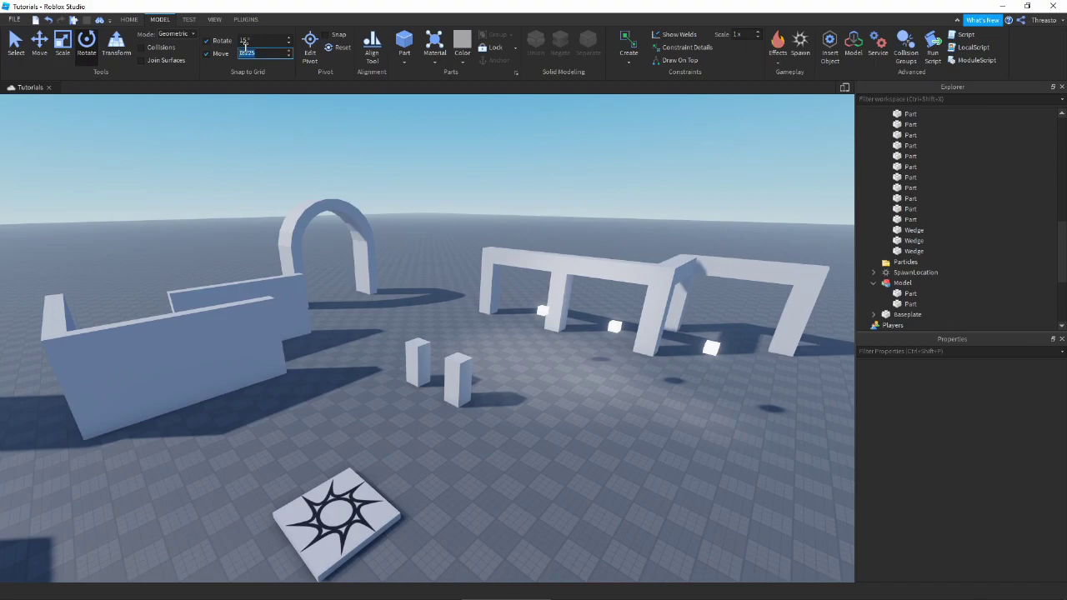
{"action": "right_click_drag", "start_coordinate": [392, 127], "coordinate": [400, 127]}
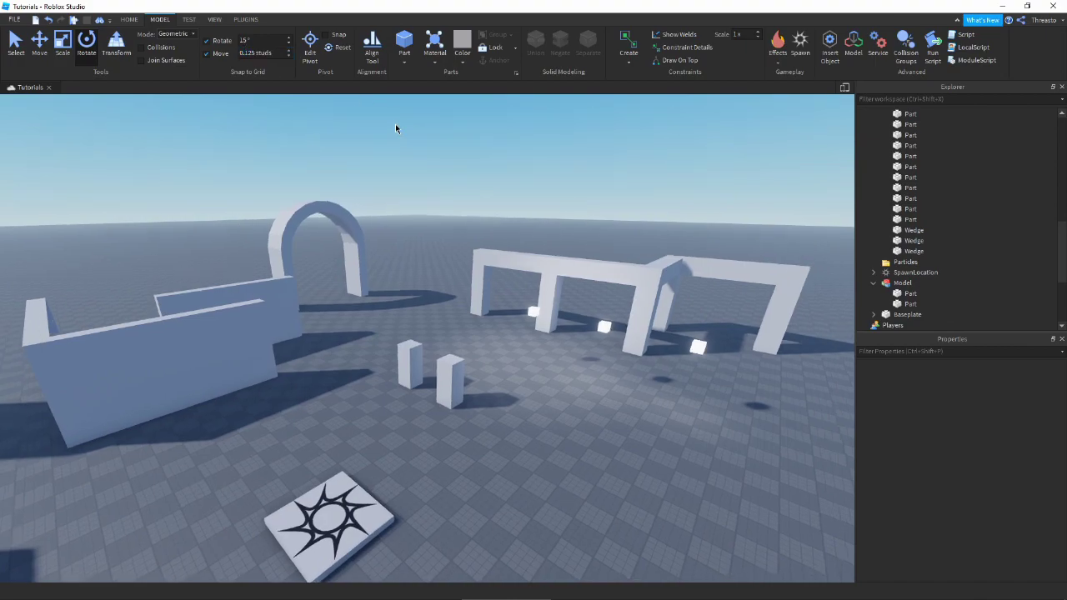